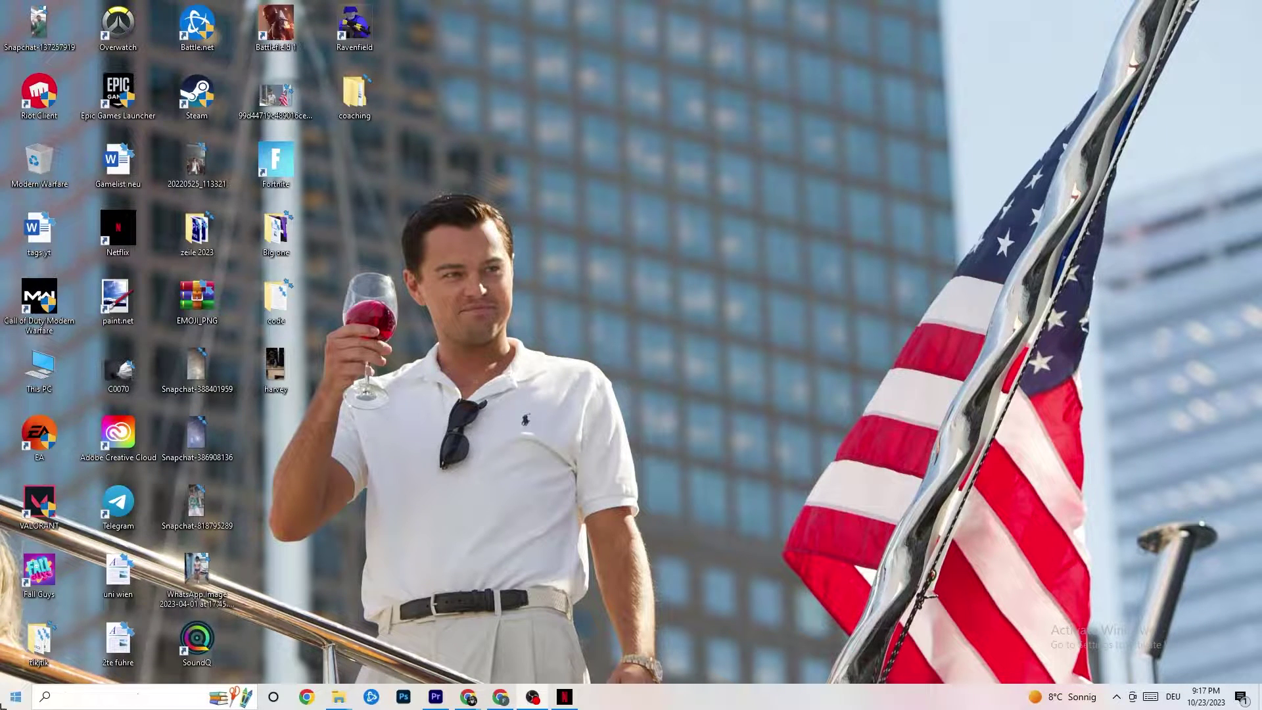
- Open the Windows system display settings and review the color profile choices
left_click(14, 689)
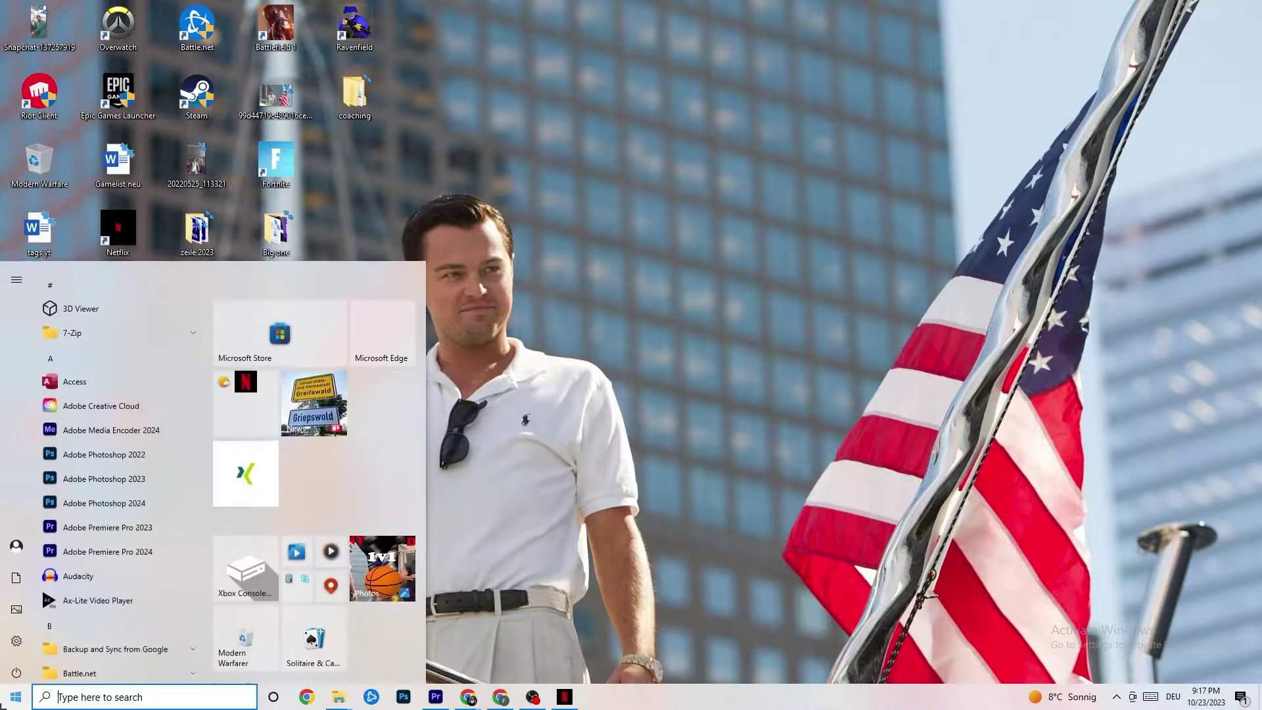
left_click(17, 635)
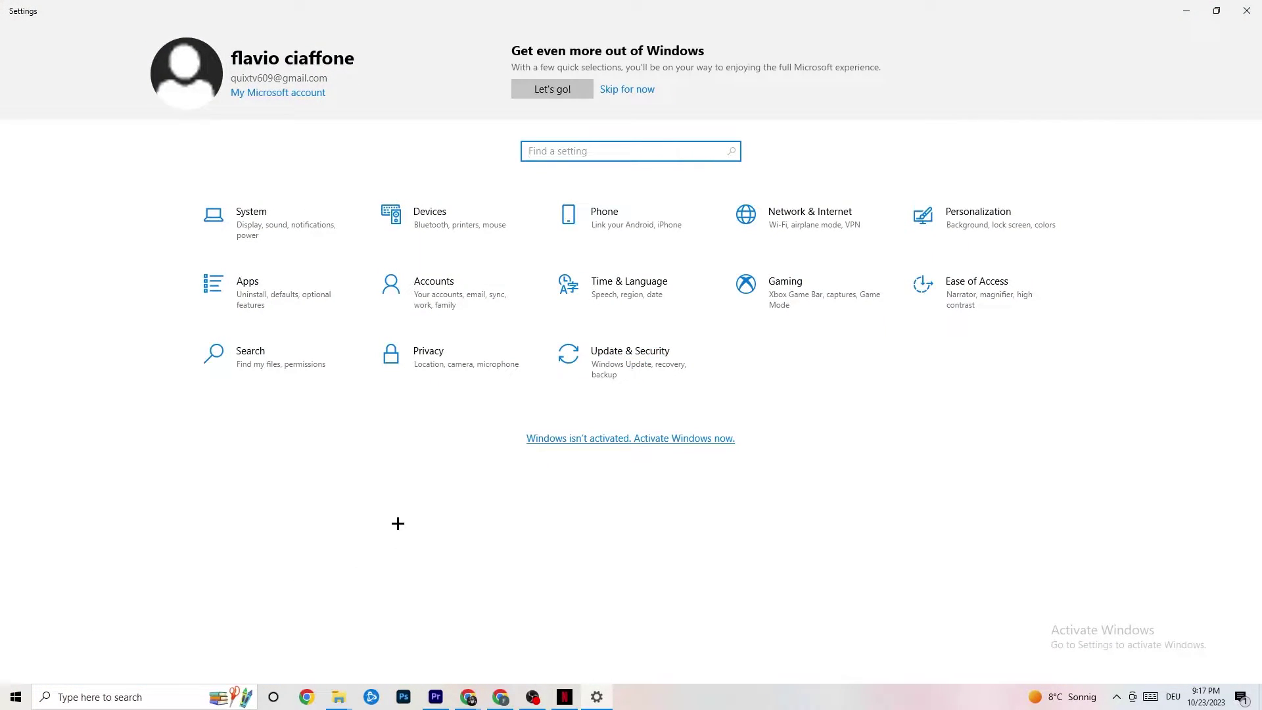
left_click(272, 230)
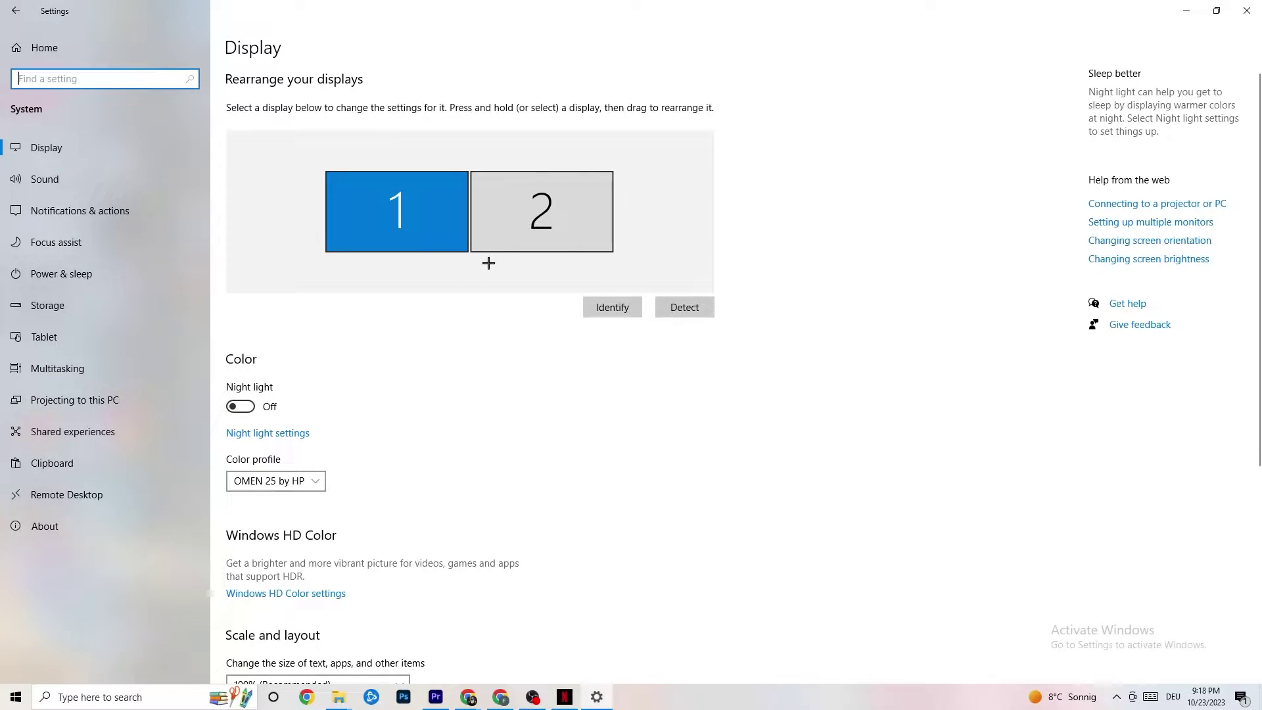
scroll(402, 279, "down", 4)
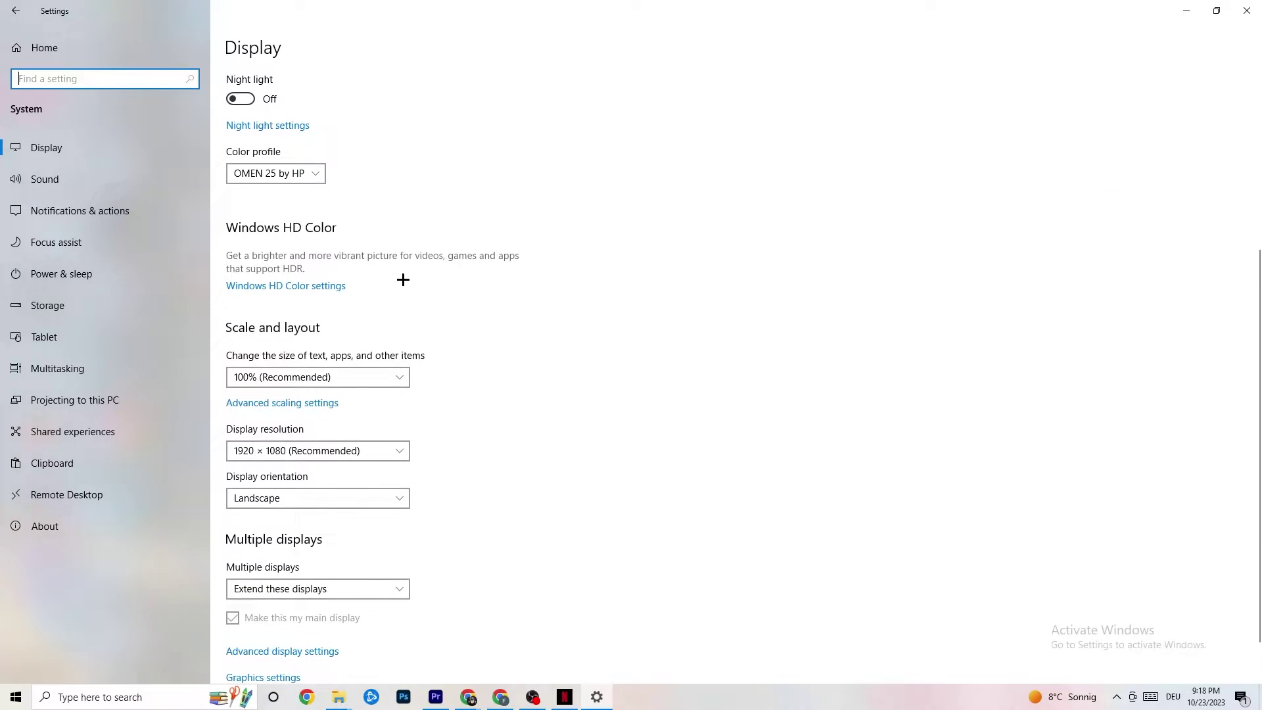
left_click(266, 174)
left_click(270, 174)
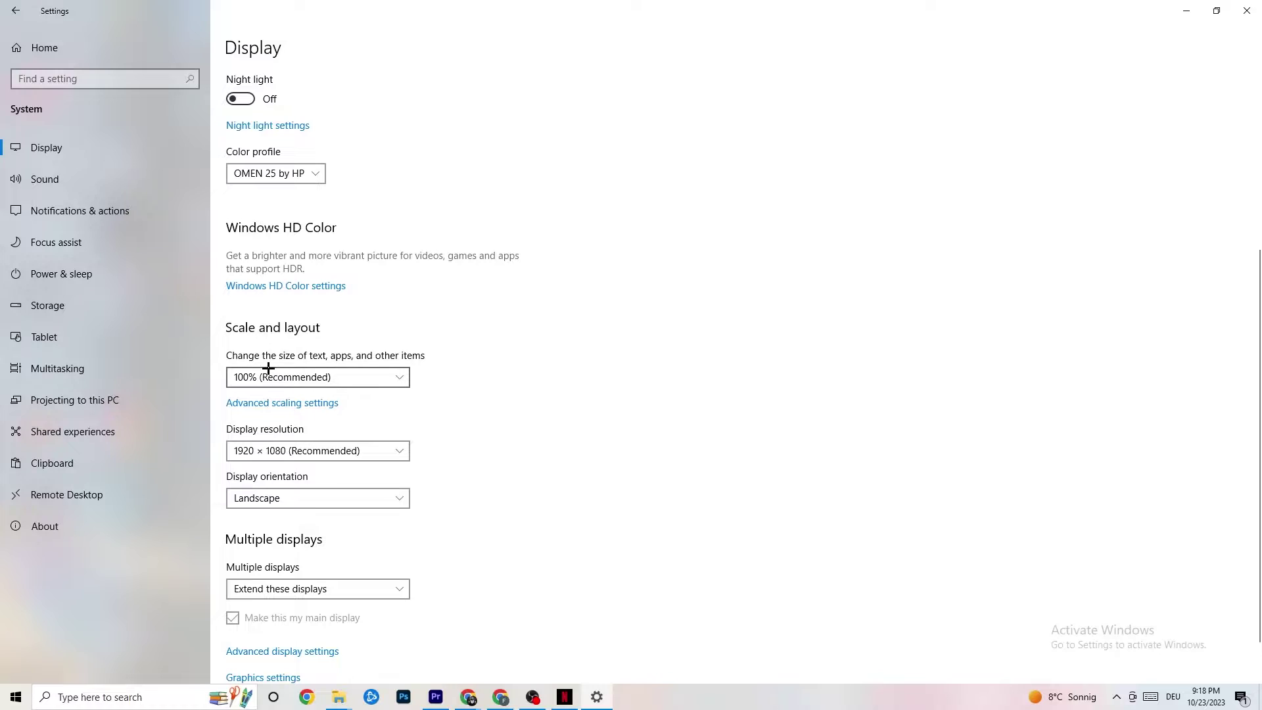
- Review the available scaling percentages and display resolutions, keeping the recommended choices
left_click(387, 377)
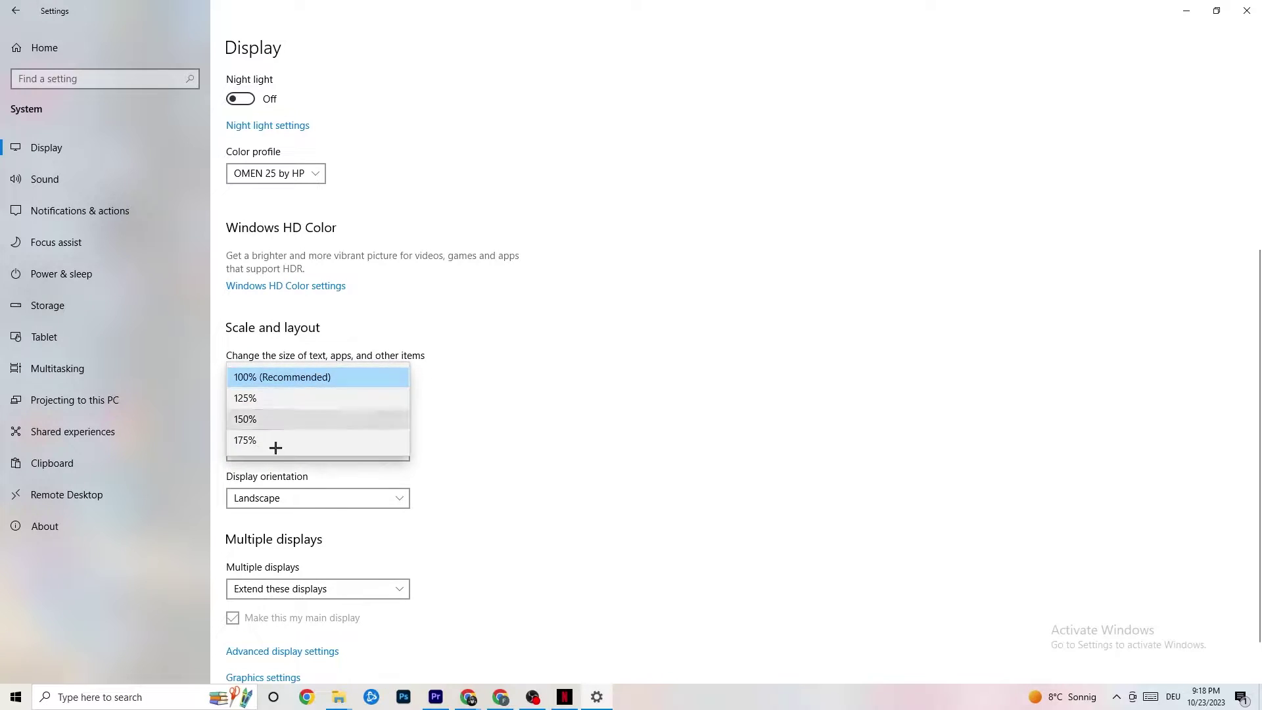
left_click(540, 323)
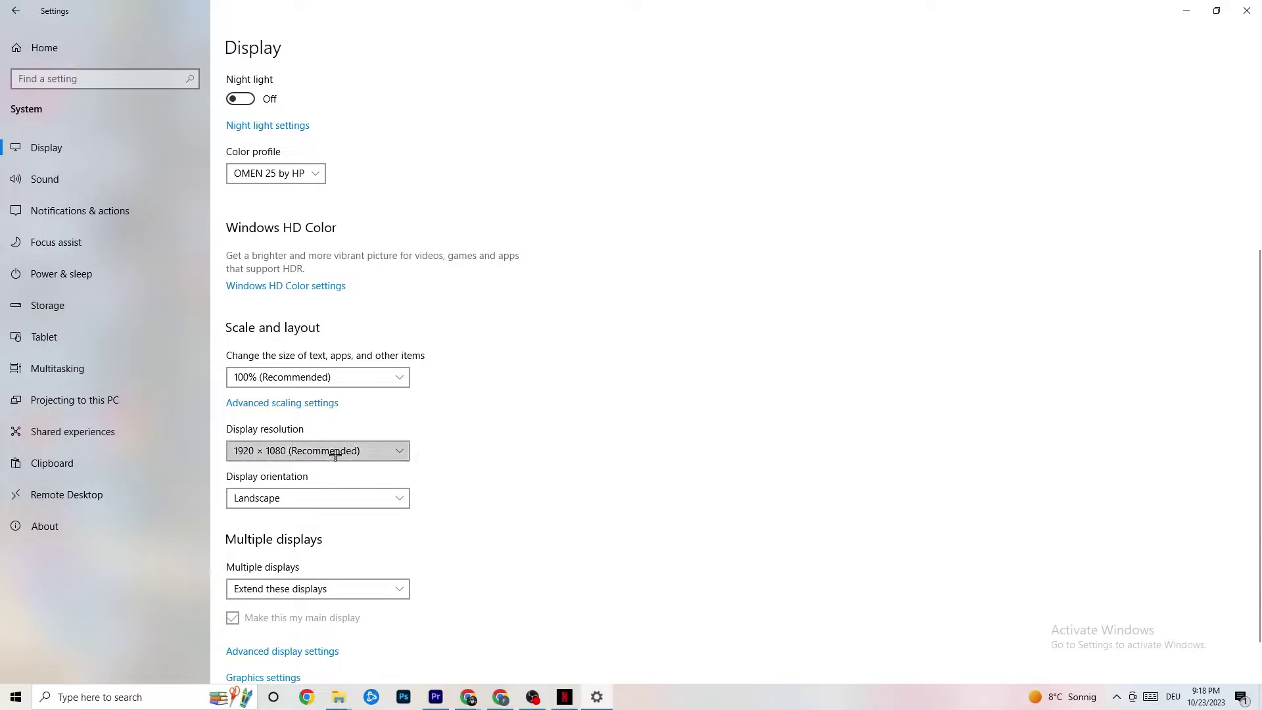
left_click(399, 450)
left_click(551, 408)
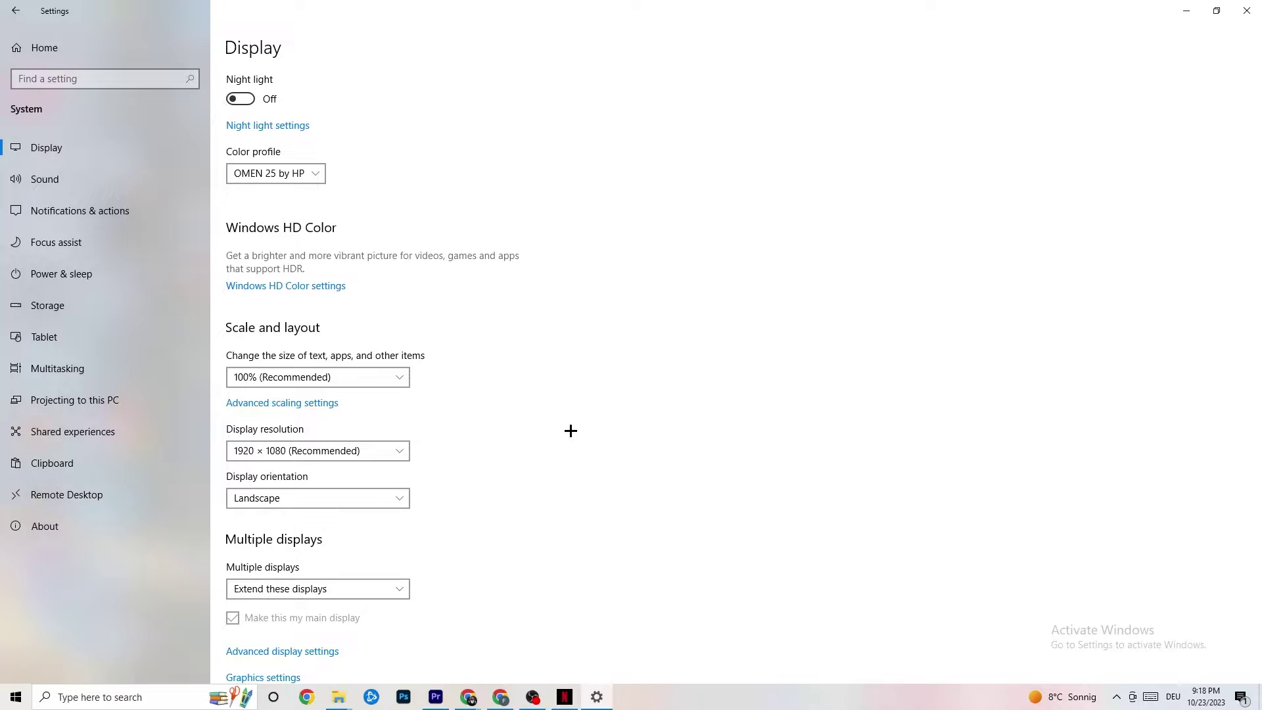
left_click(397, 449)
left_click(524, 423)
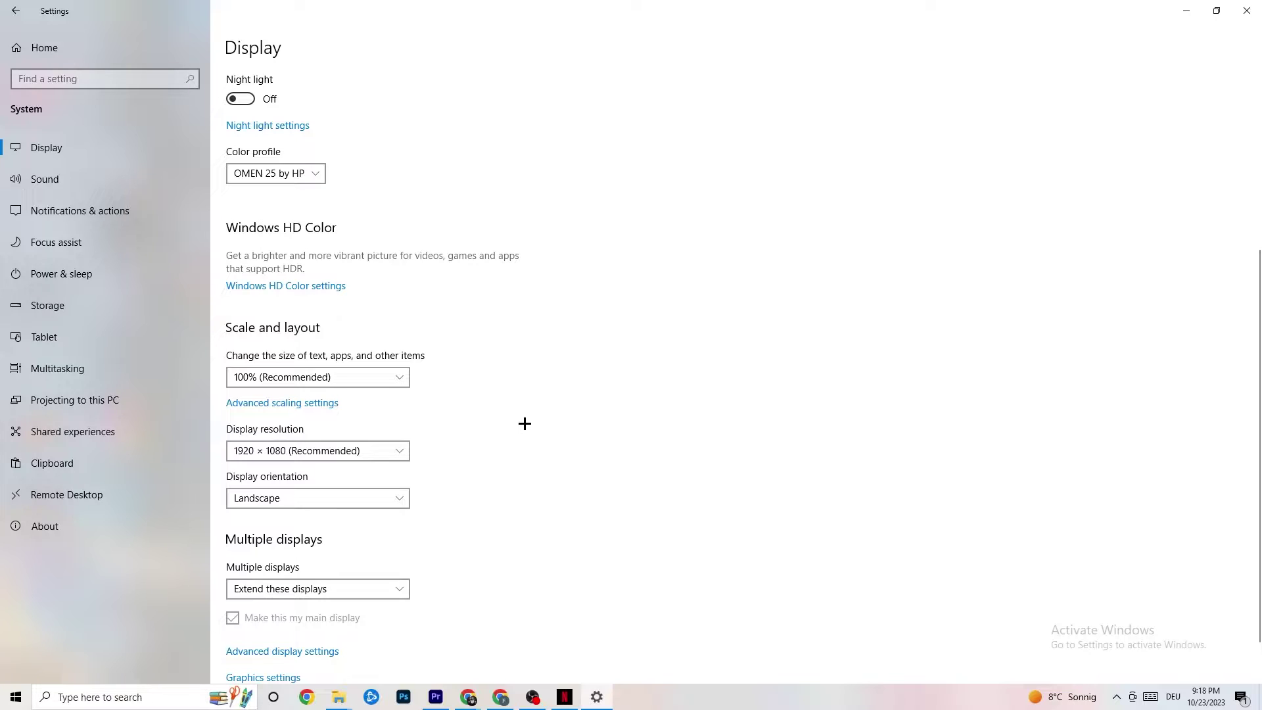
- Open the Storage Sense configuration and review the time limits for deleting recycle bin files
left_click(82, 313)
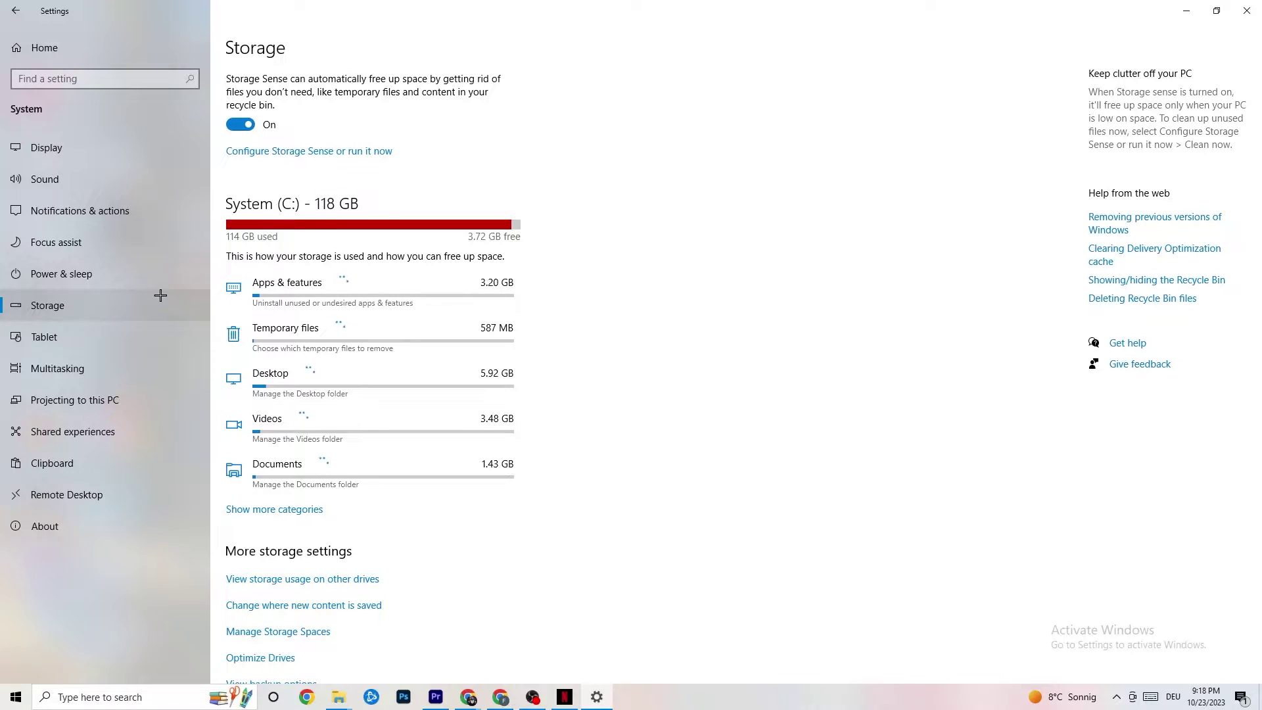
left_click(364, 158)
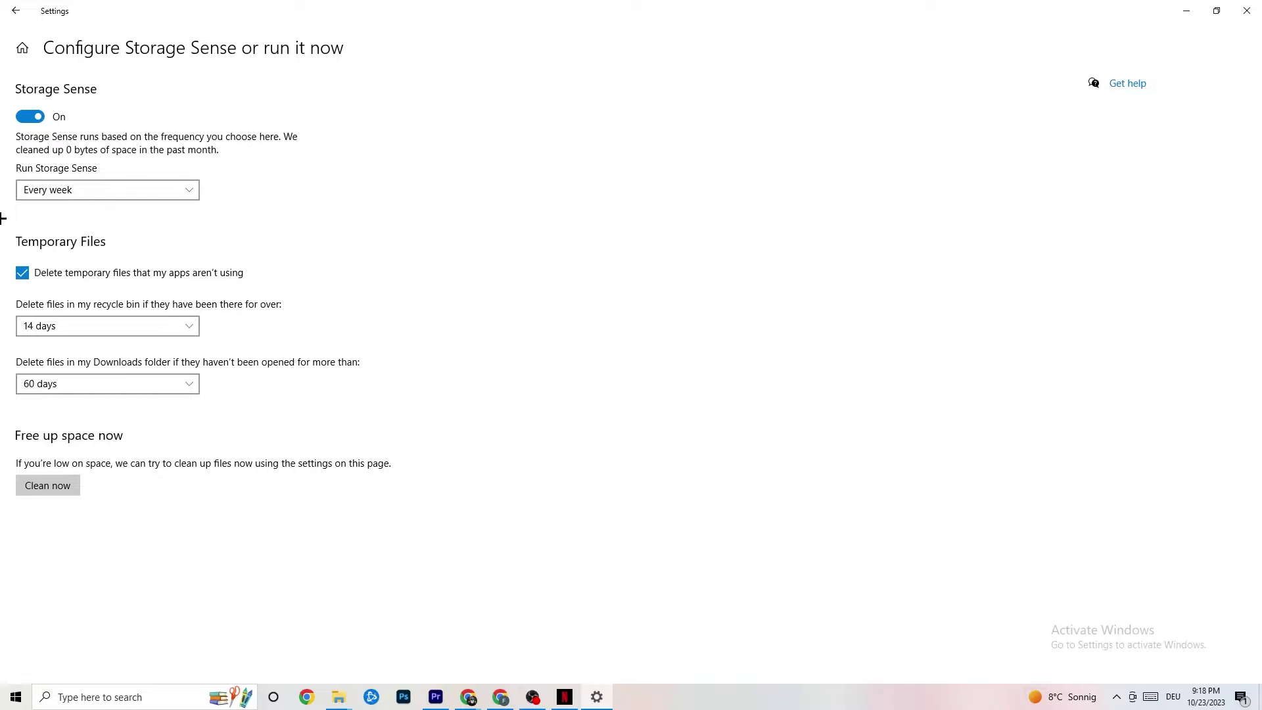
left_click(111, 326)
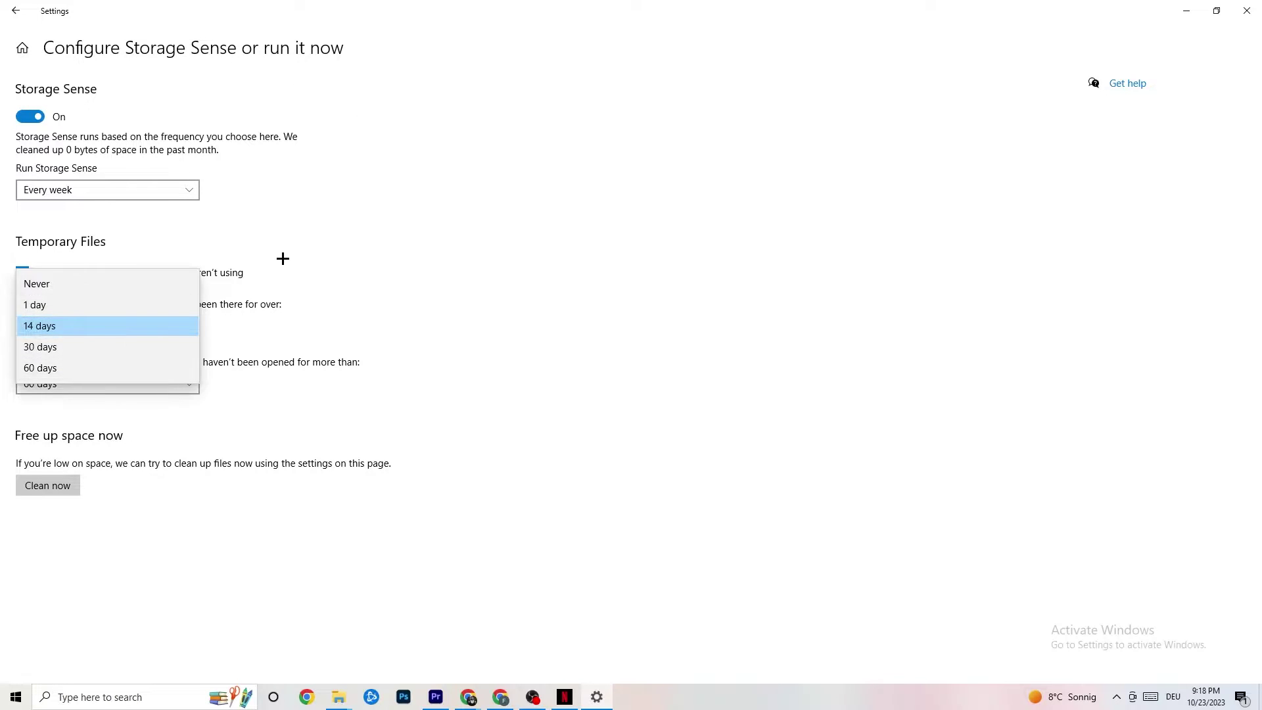
left_click(119, 212)
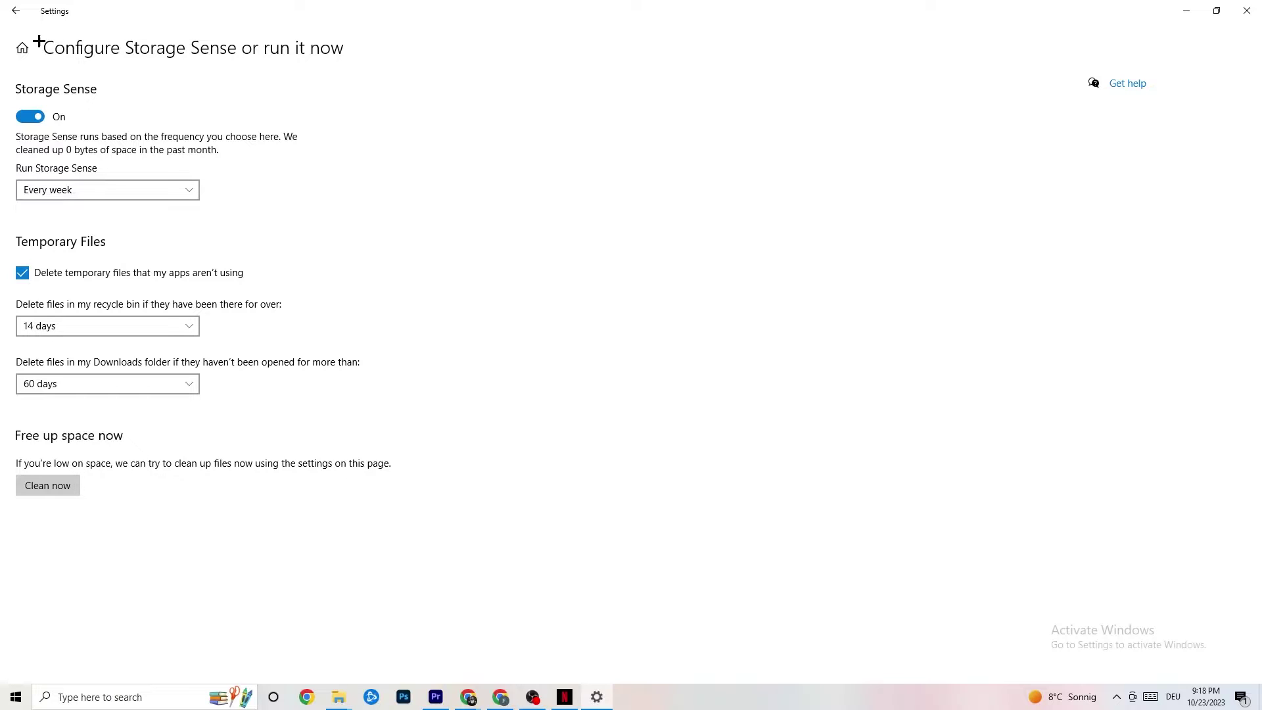
- Open the additional power settings from Power & sleep, review the available power plans, and close the Power Options window
left_click(15, 10)
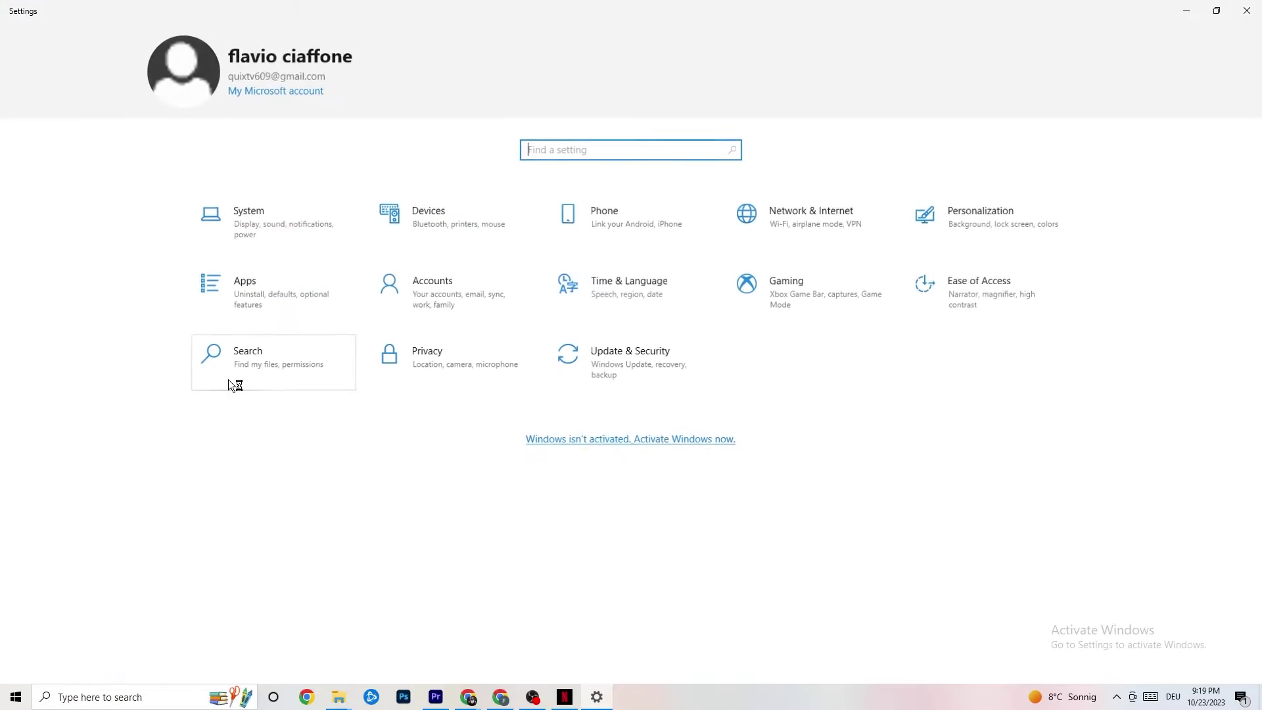
left_click(284, 234)
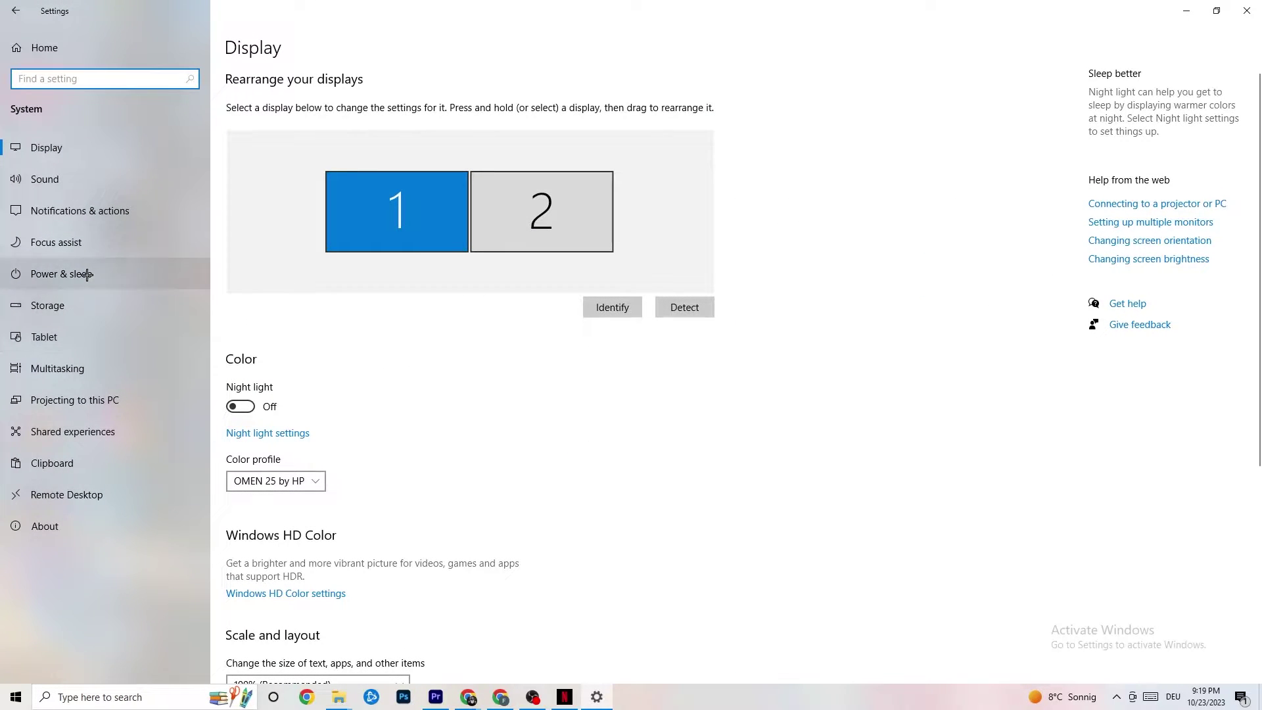
left_click(48, 269)
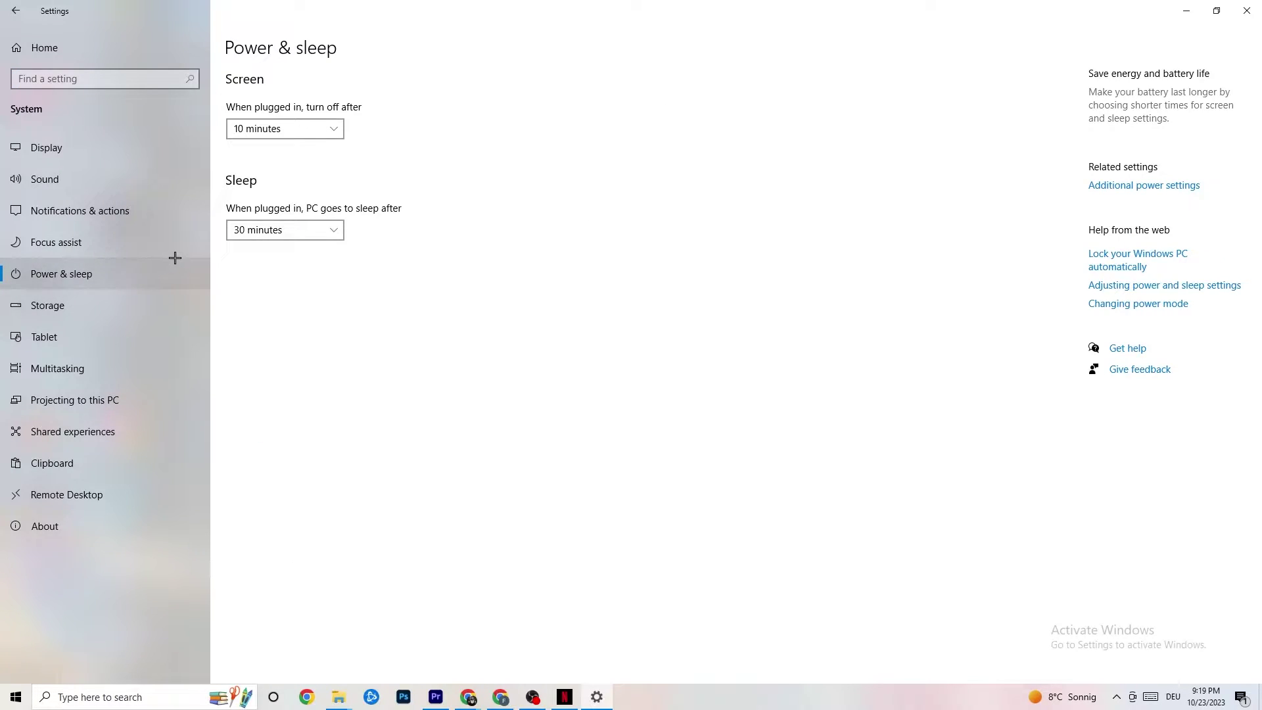
left_click(1126, 191)
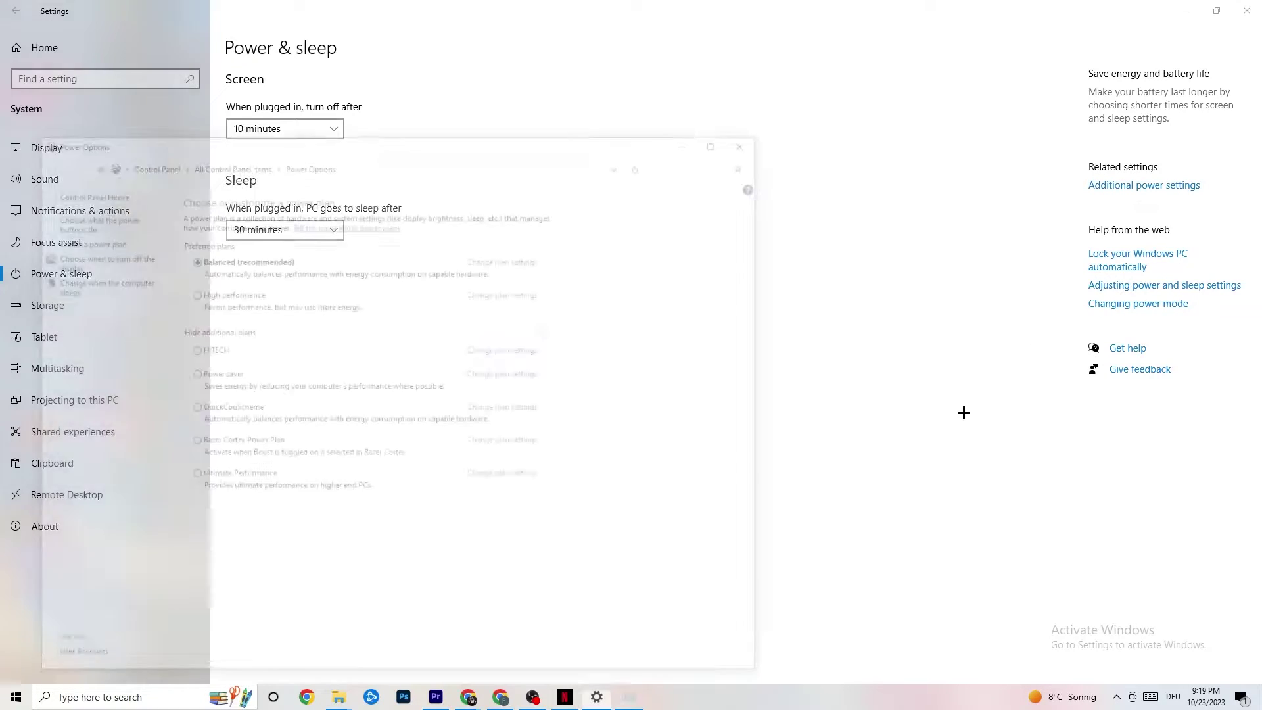
left_click_drag(522, 134, 690, 69)
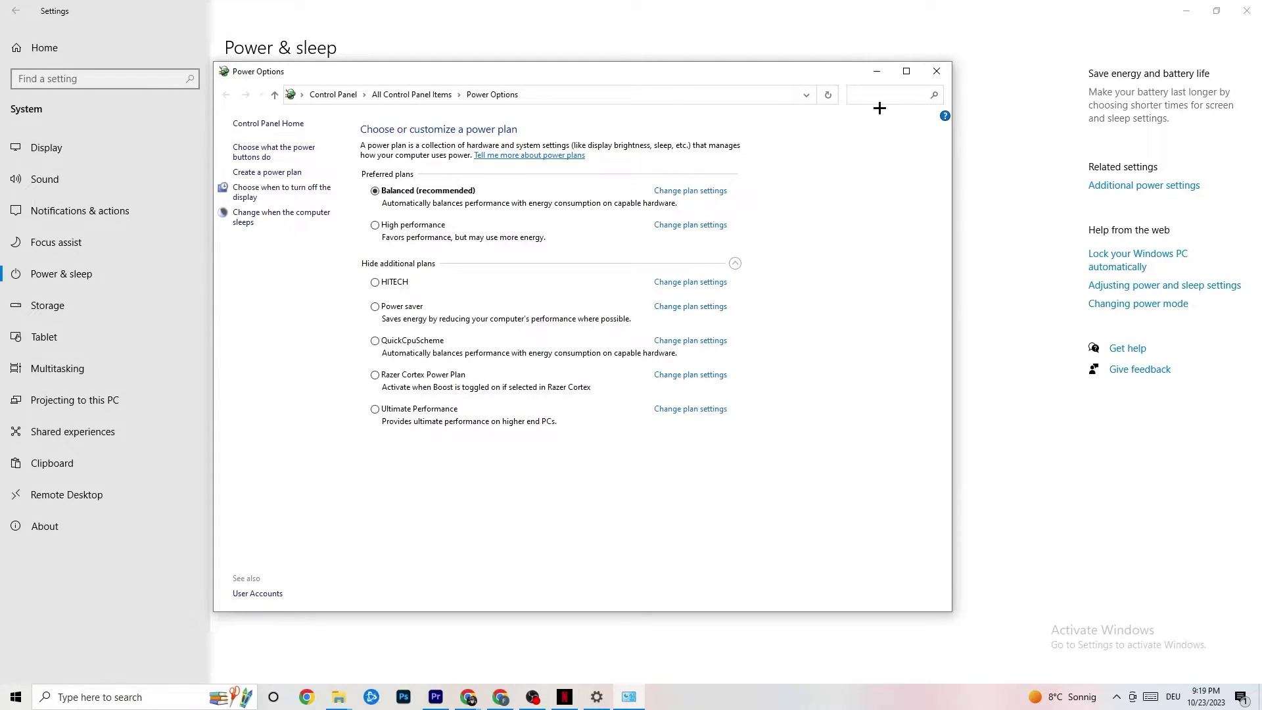
left_click(937, 71)
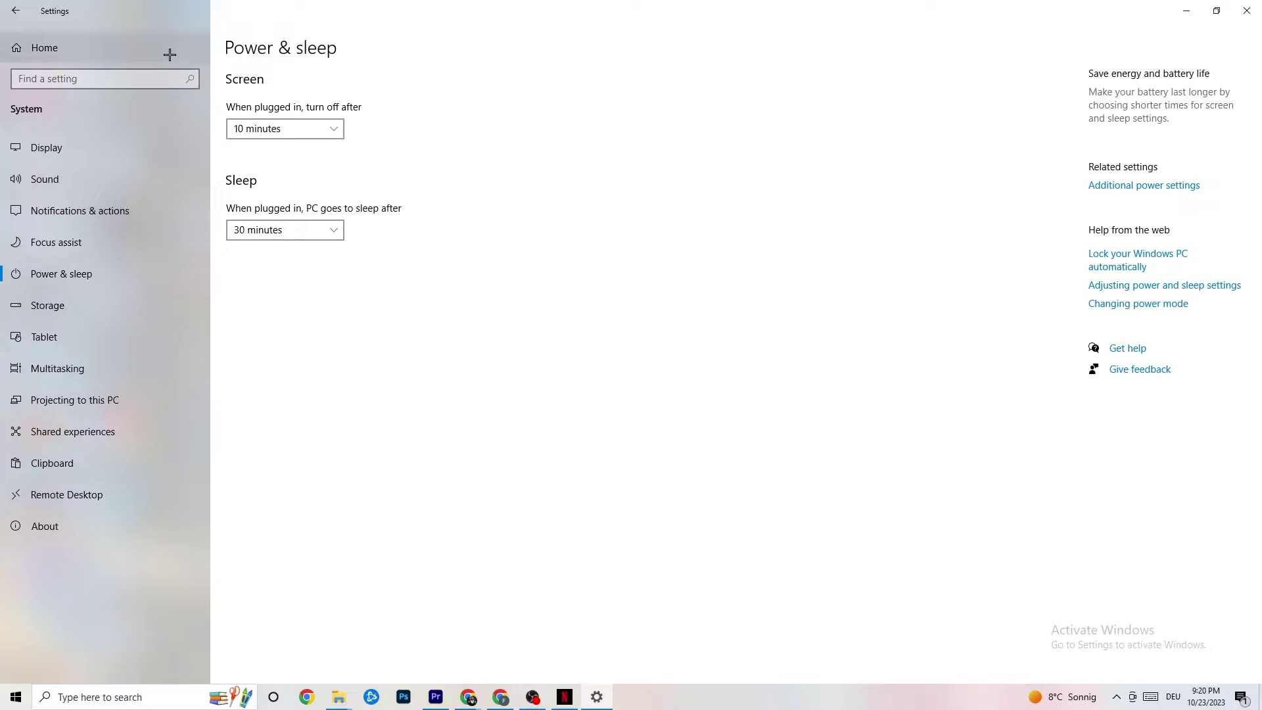
- Open the Windows gaming settings and review the Xbox Game Bar switch and its keyboard shortcuts
left_click(21, 9)
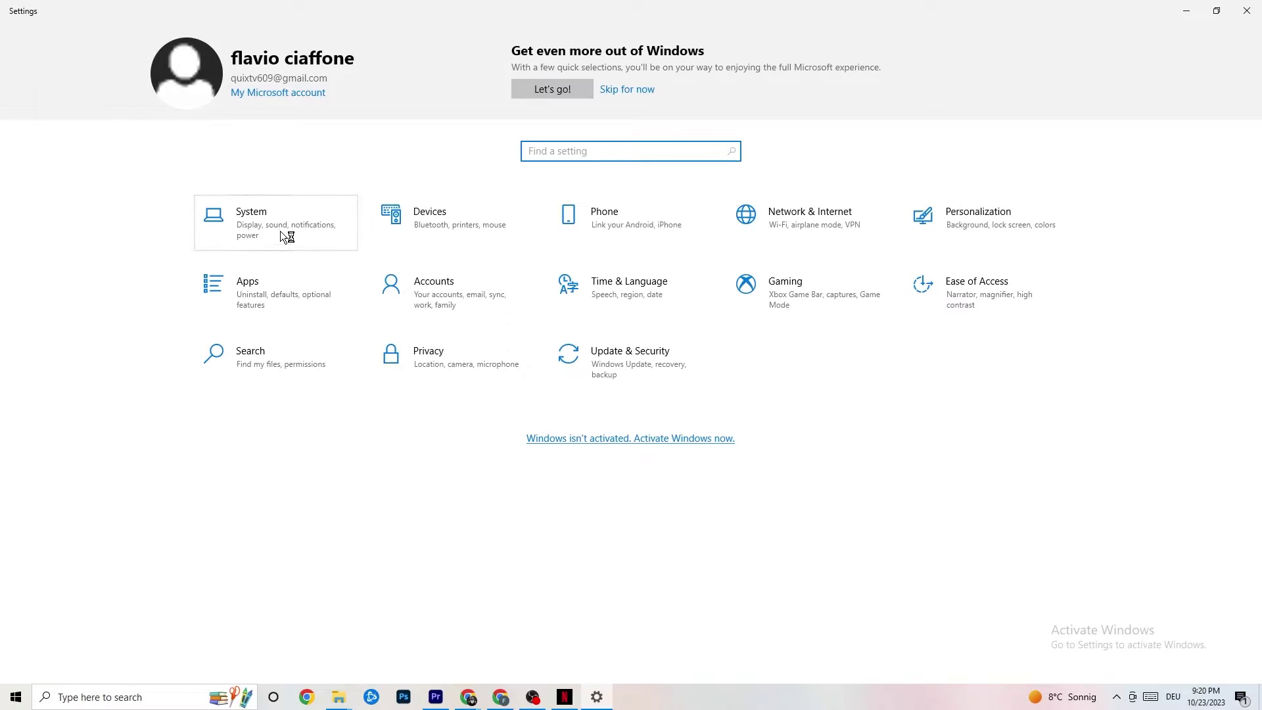
left_click(801, 309)
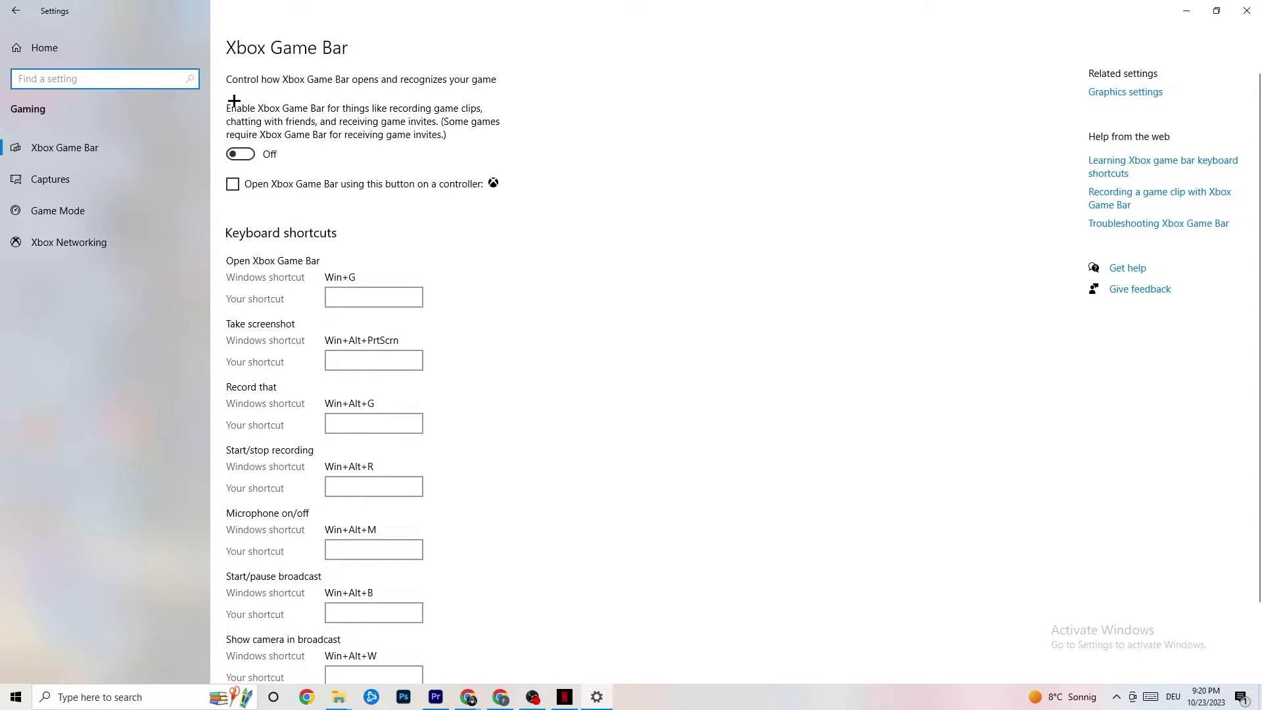
scroll(451, 301, "down", 2)
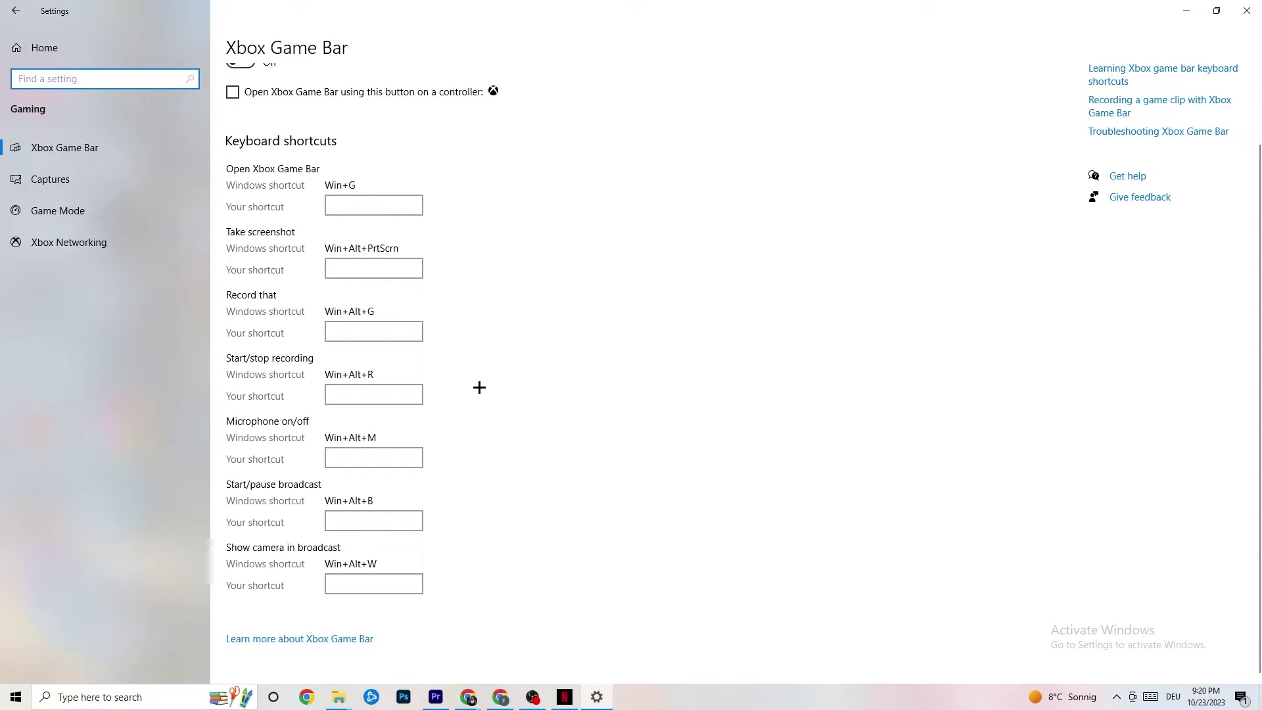
scroll(407, 308, "up", 2)
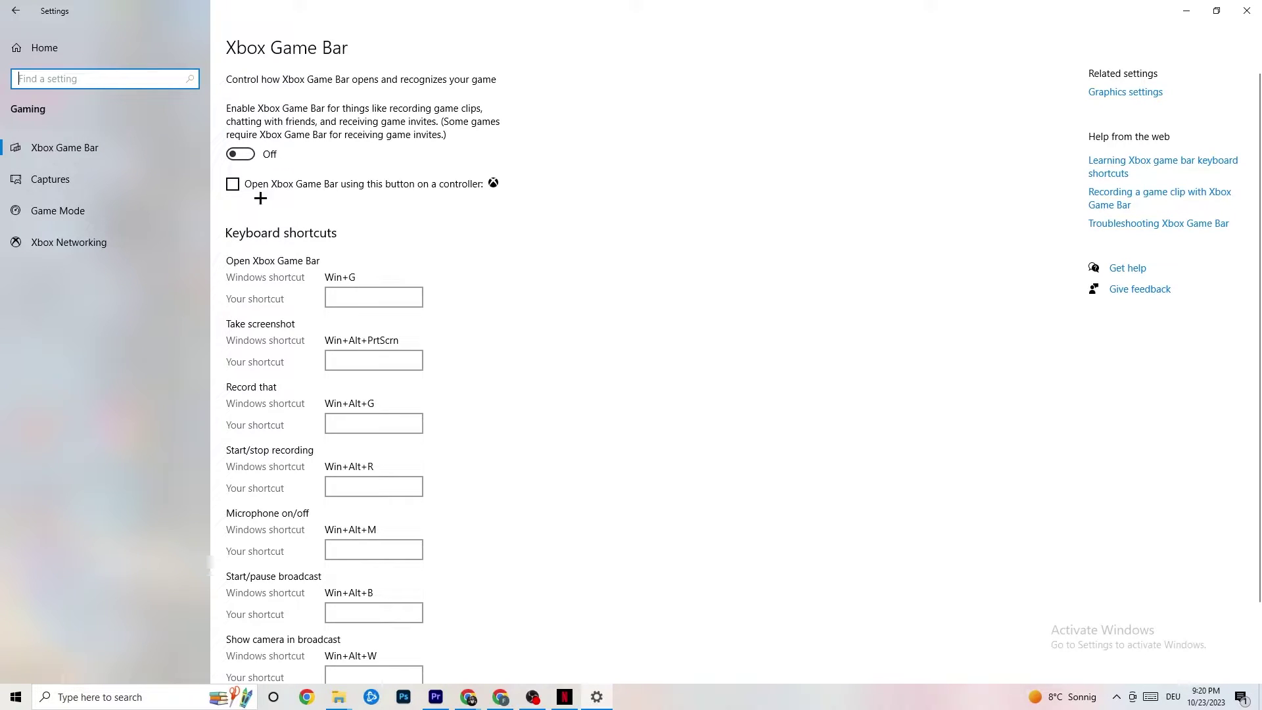
- Review the background recording, audio and video options under Captures, and check the Game Mode setting
left_click(104, 176)
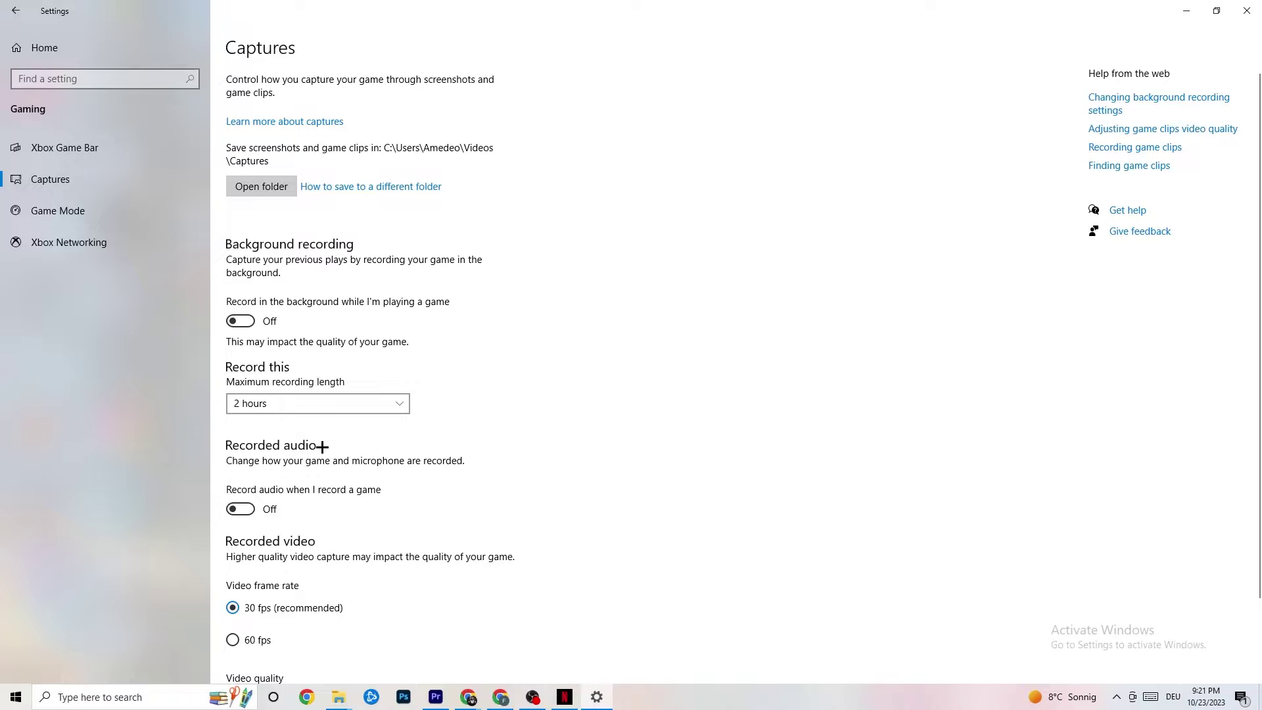
scroll(338, 464, "down", 3)
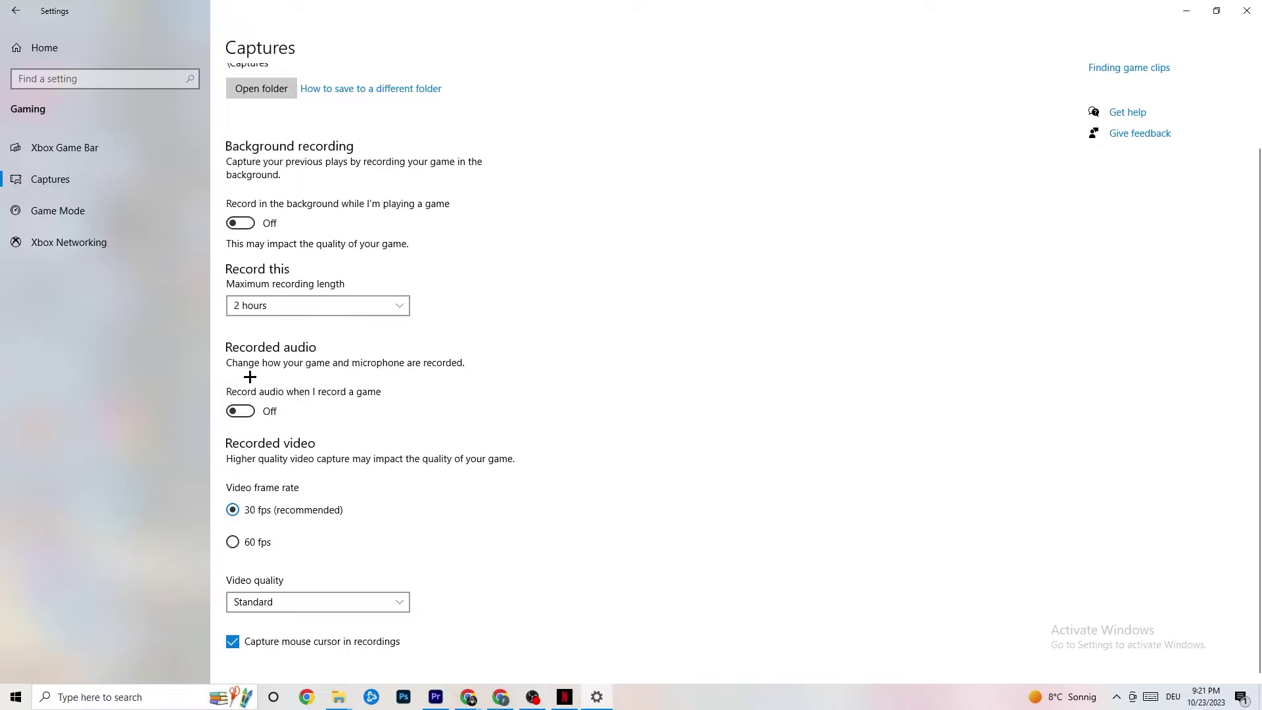
left_click(96, 220)
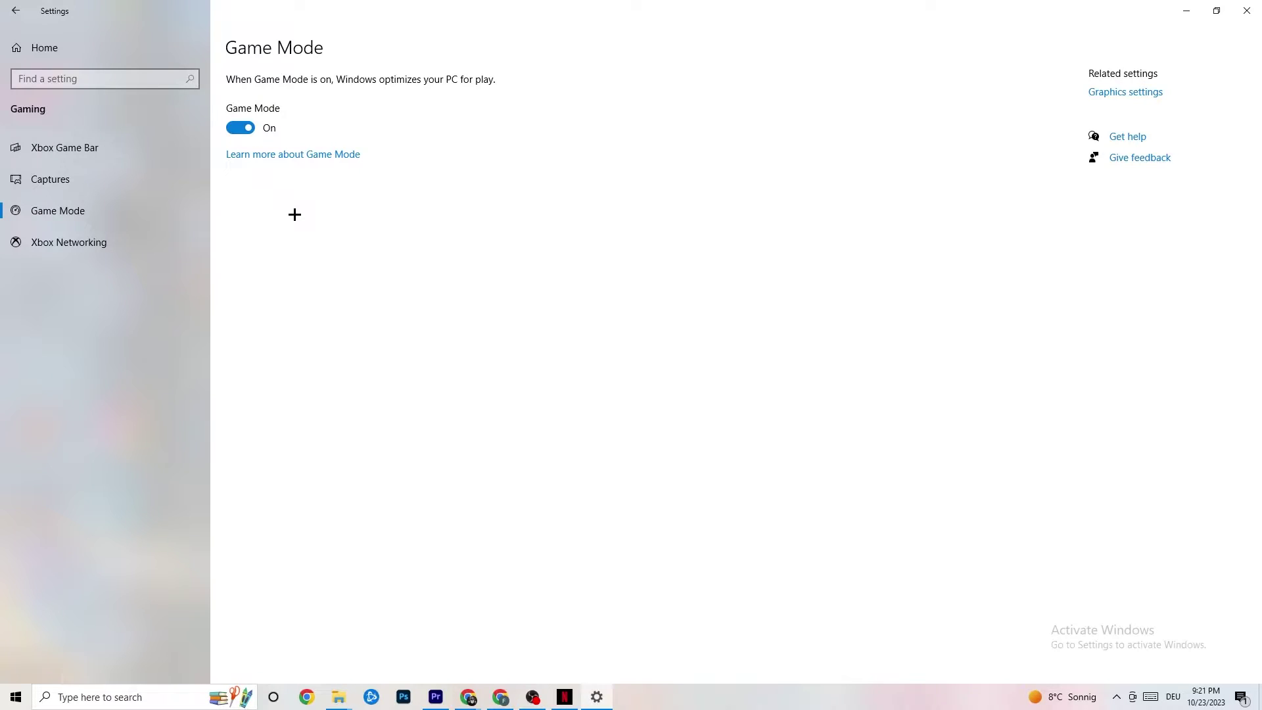
- Check the Windows Update status and the Troubleshoot page under Update & Security, and close Settings
left_click(20, 10)
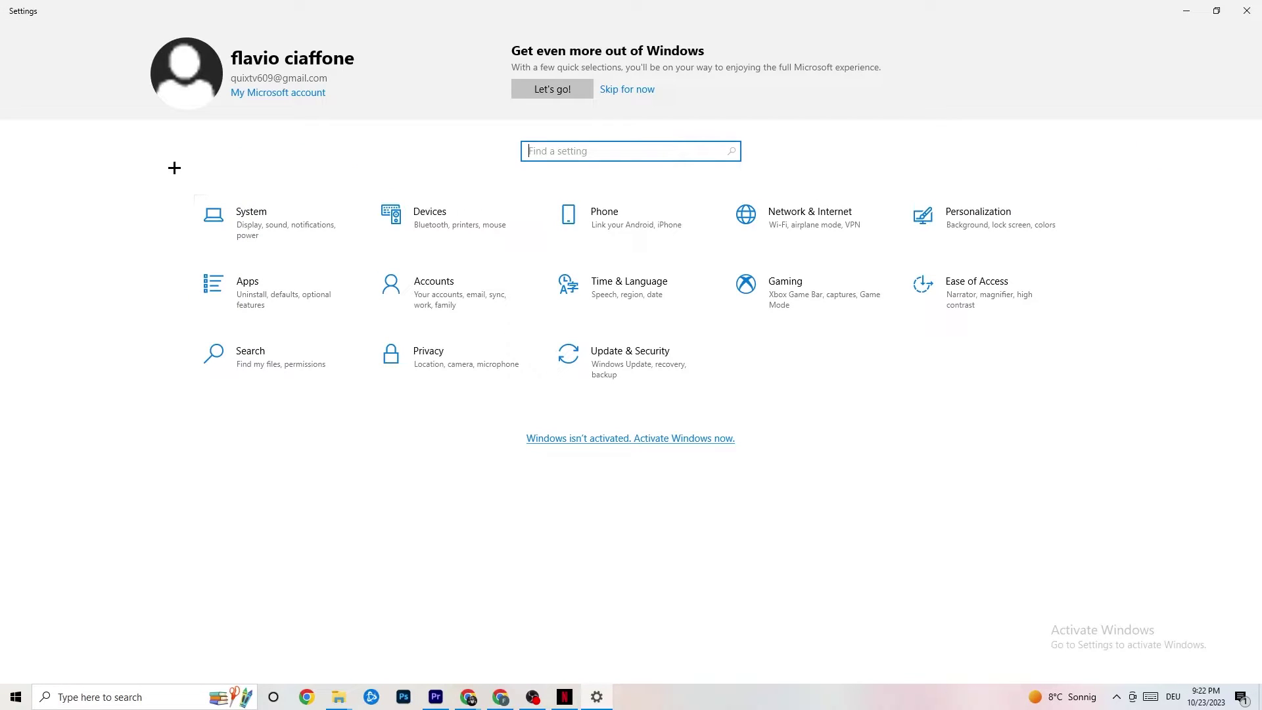
left_click(653, 372)
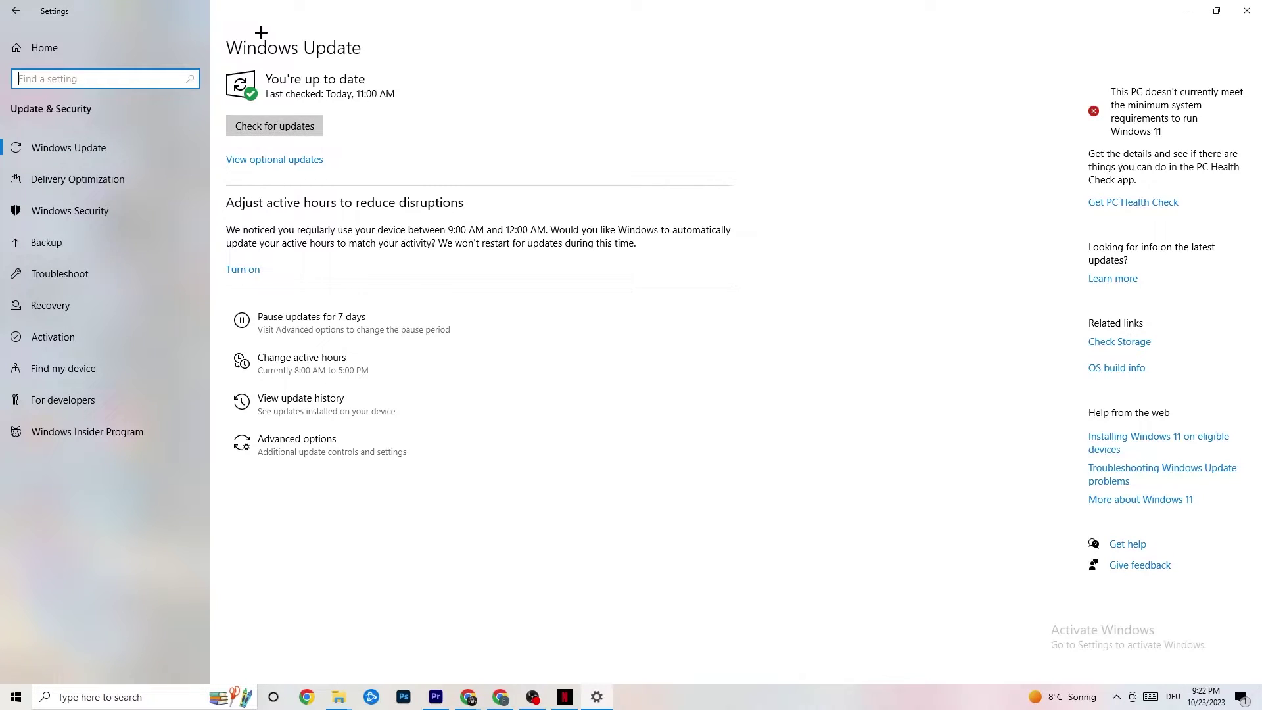
left_click(379, 93)
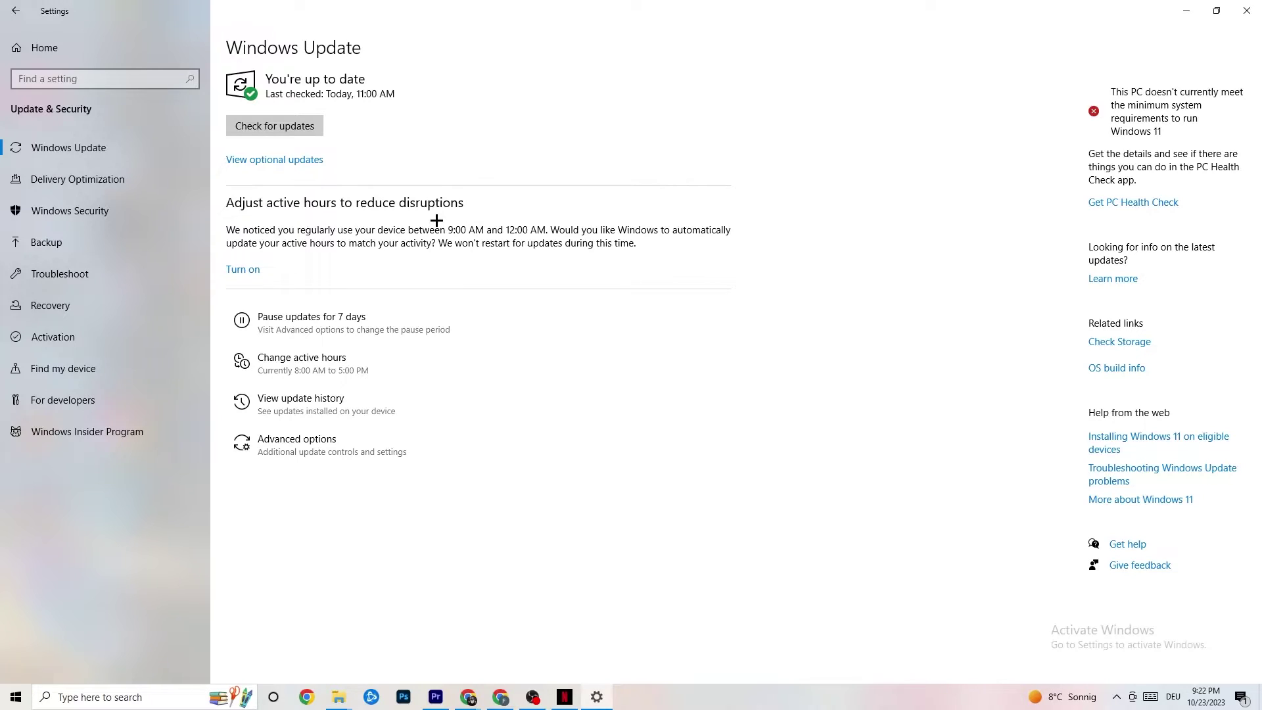
left_click(103, 276)
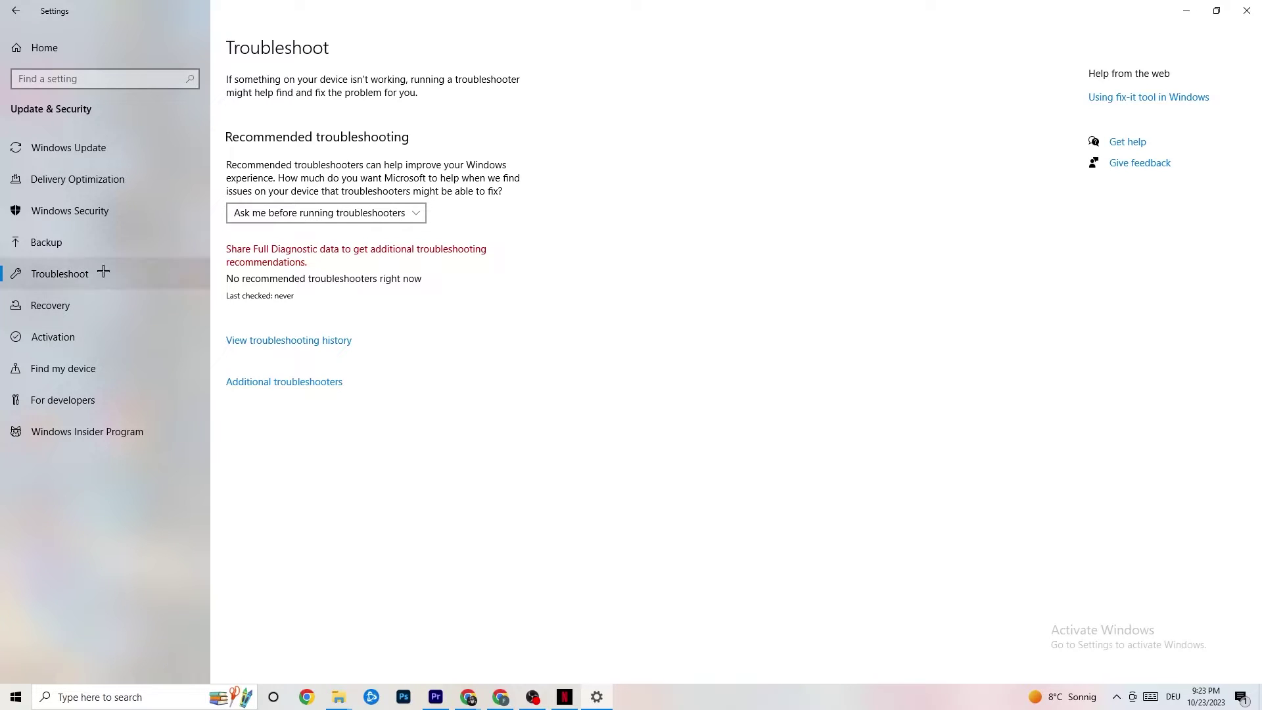
left_click(1241, 3)
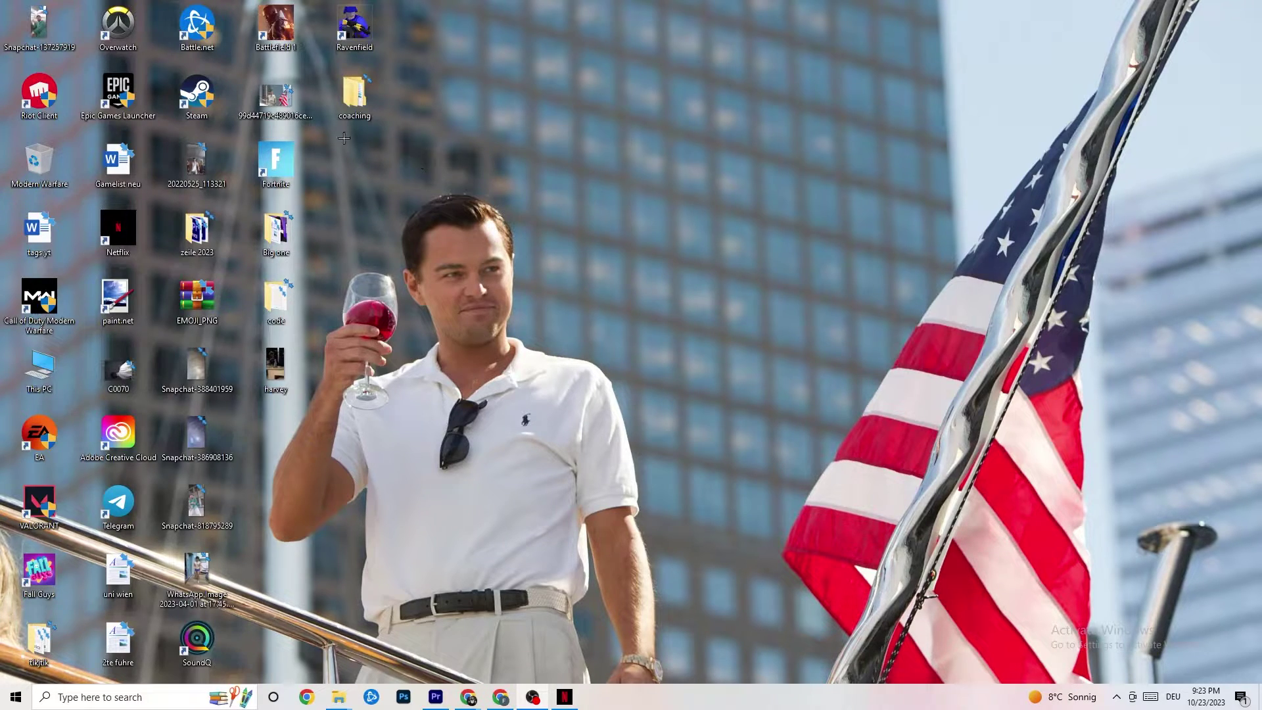
- Move the Steam shortcut to an empty area near the middle of the desktop and look over its available launch options
left_click_drag(223, 105, 696, 241)
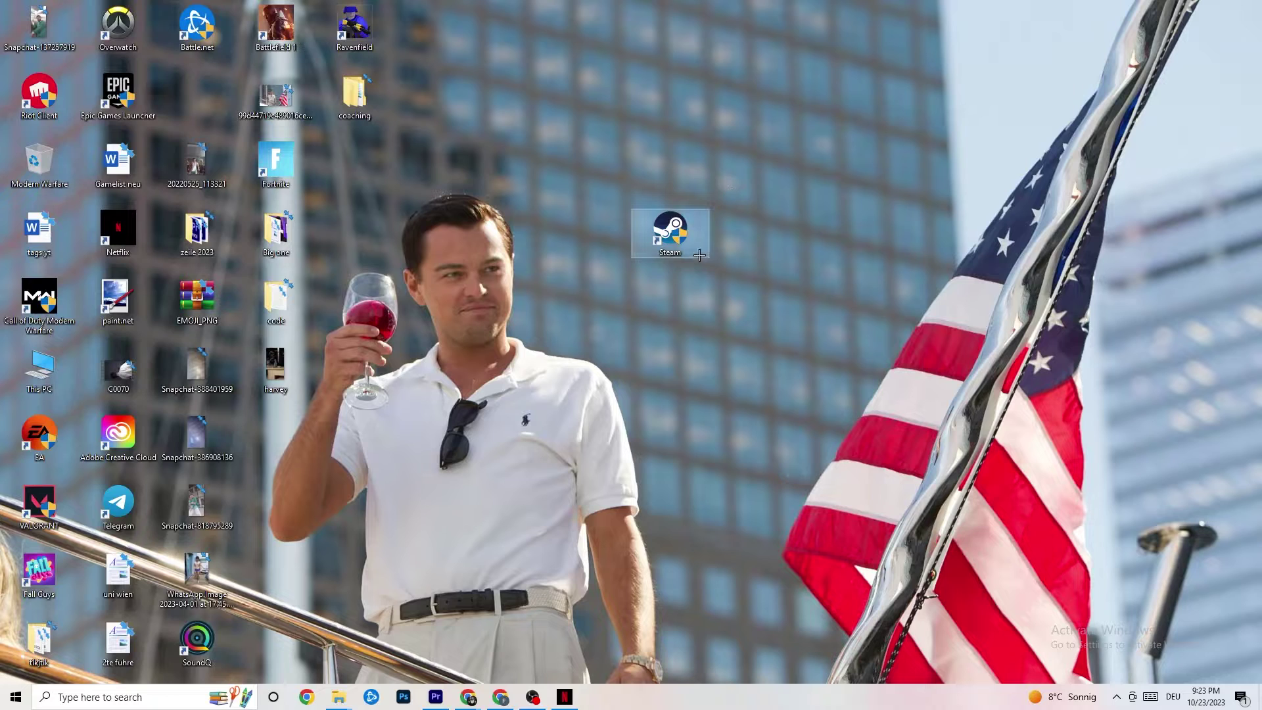
right_click(670, 239)
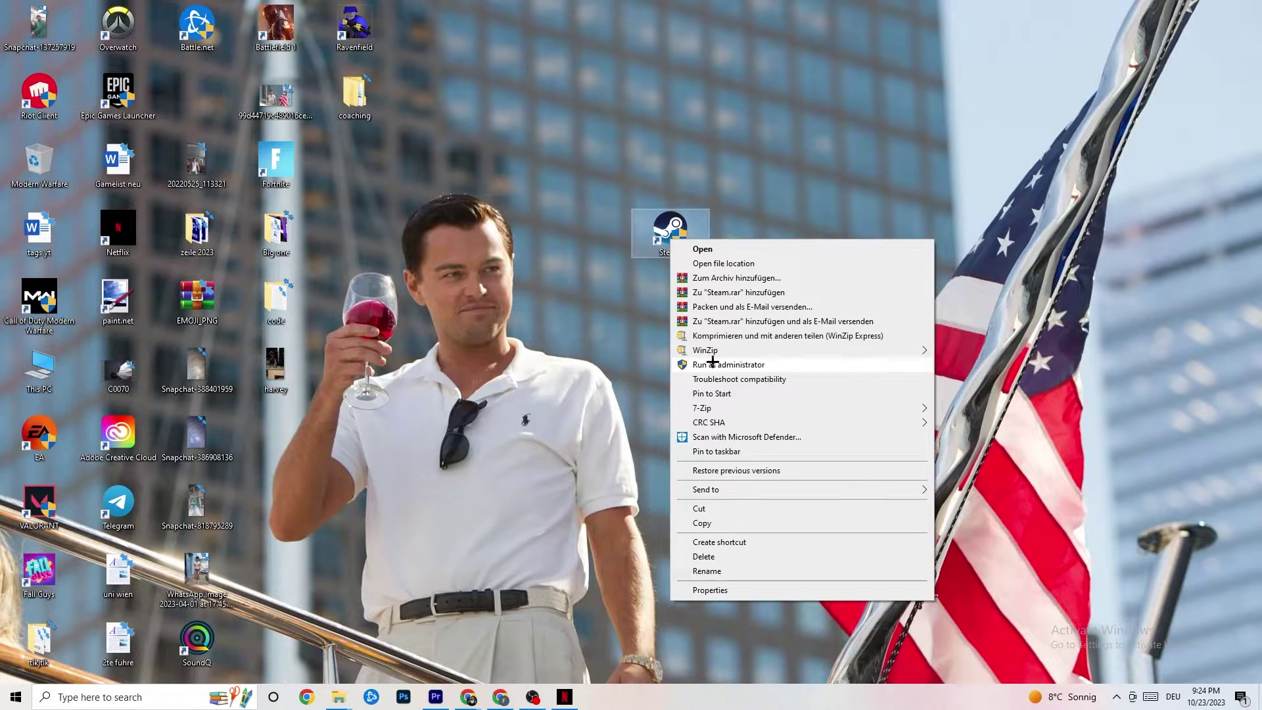
left_click(538, 328)
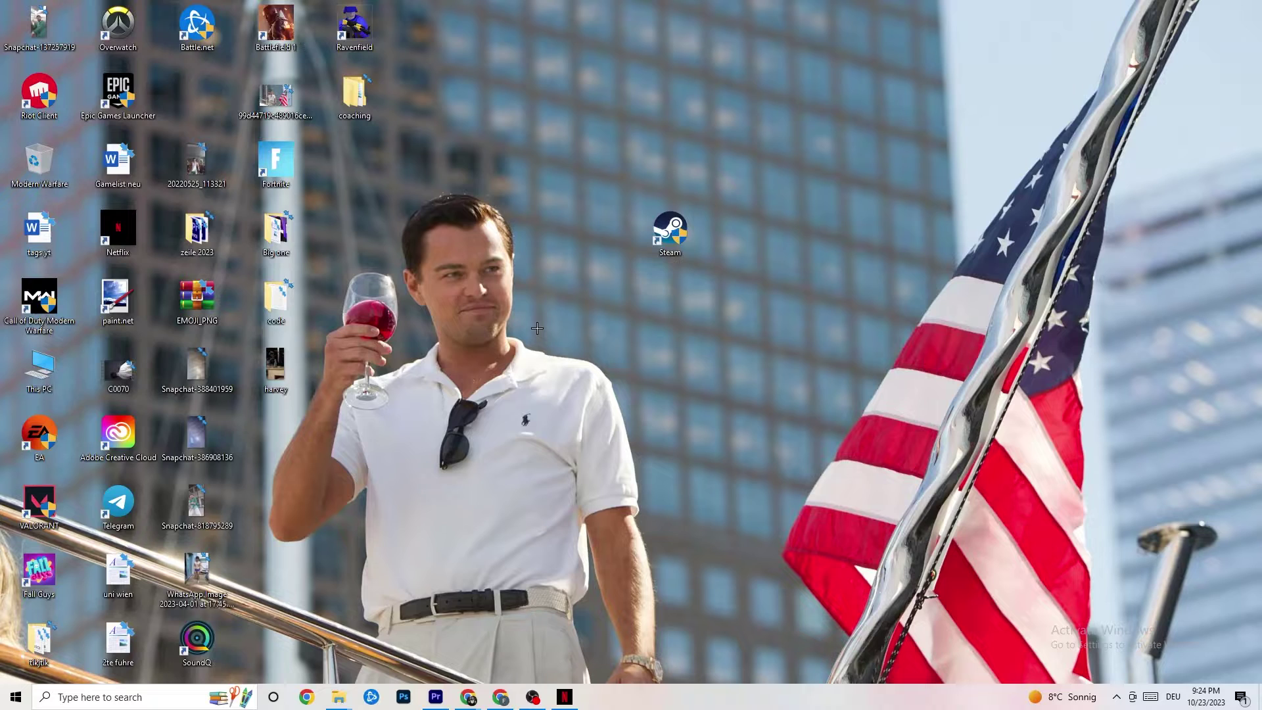
left_click_drag(657, 236, 578, 237)
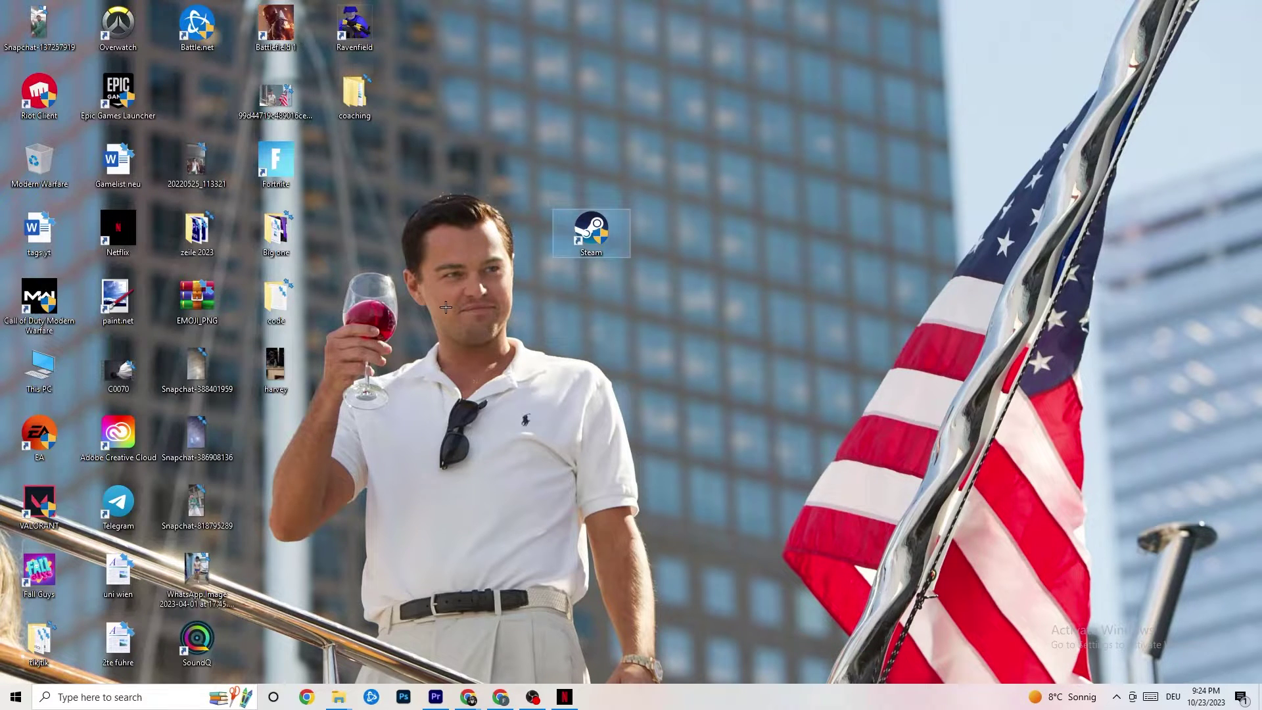
- Open the Steam shortcut's properties, review its compatibility mode choices and other compatibility settings, and confirm the dialog
right_click(578, 238)
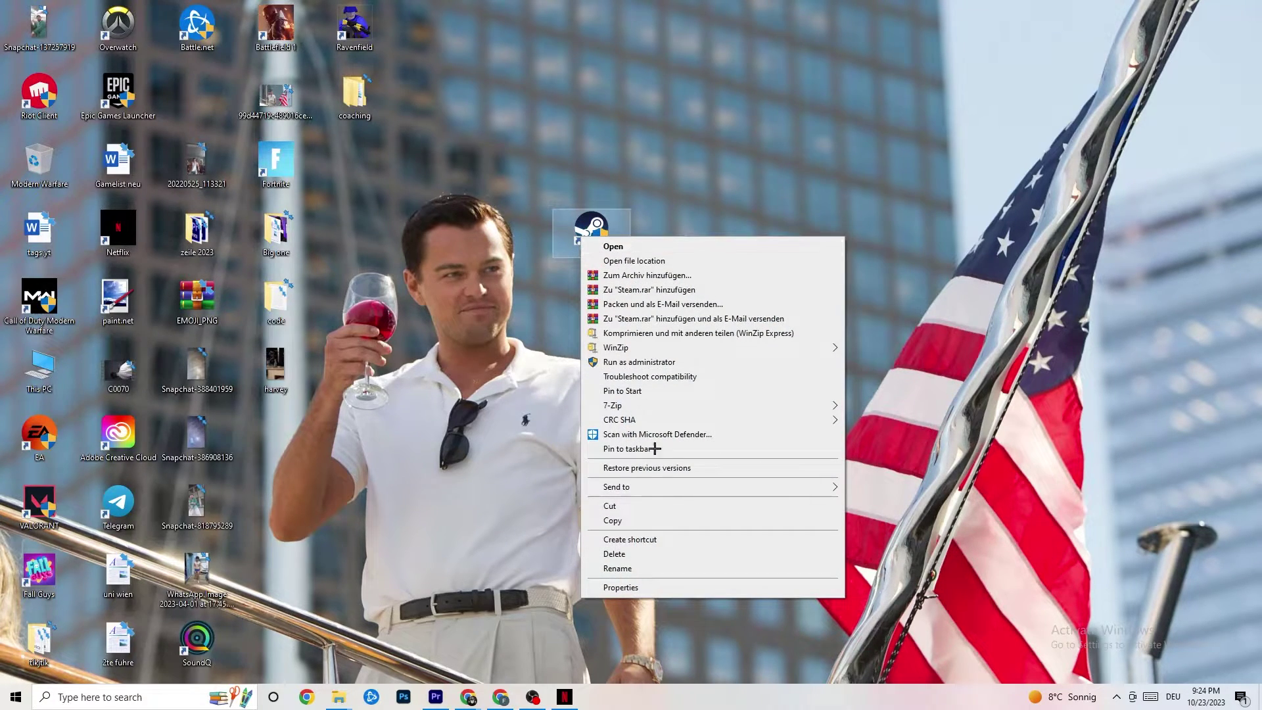
left_click(639, 588)
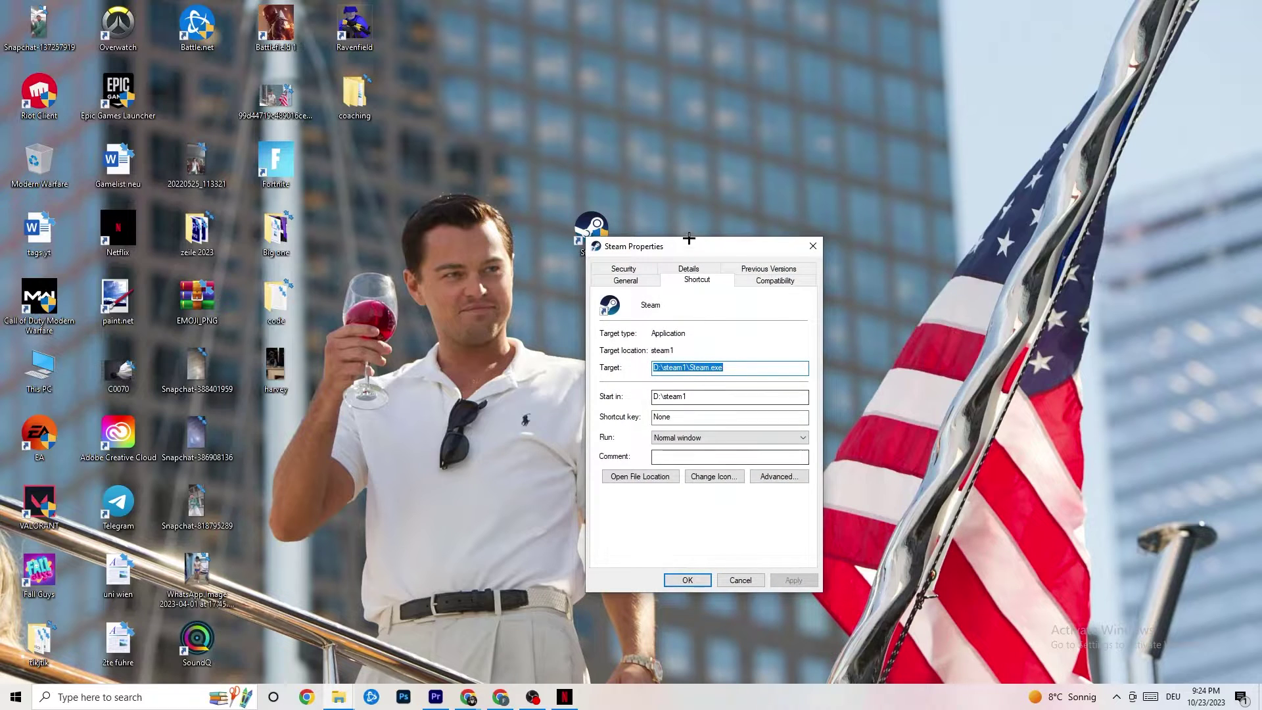
left_click_drag(689, 238, 506, 58)
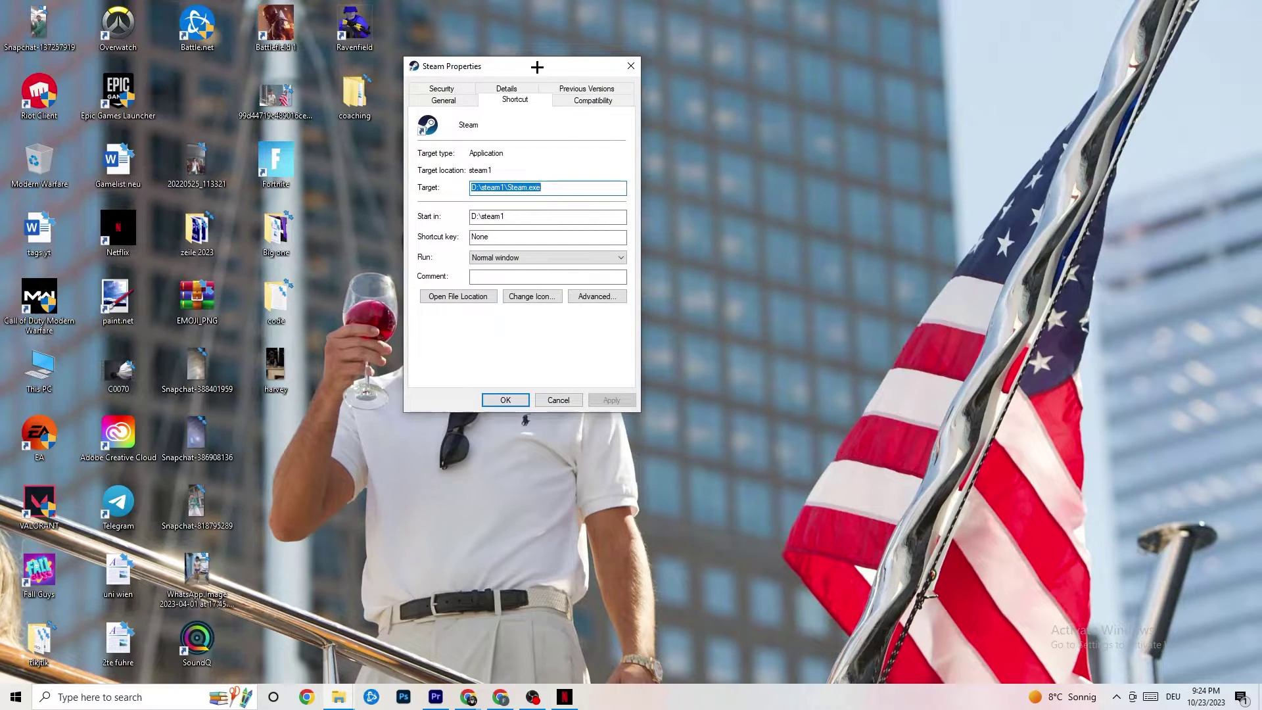
left_click(575, 99)
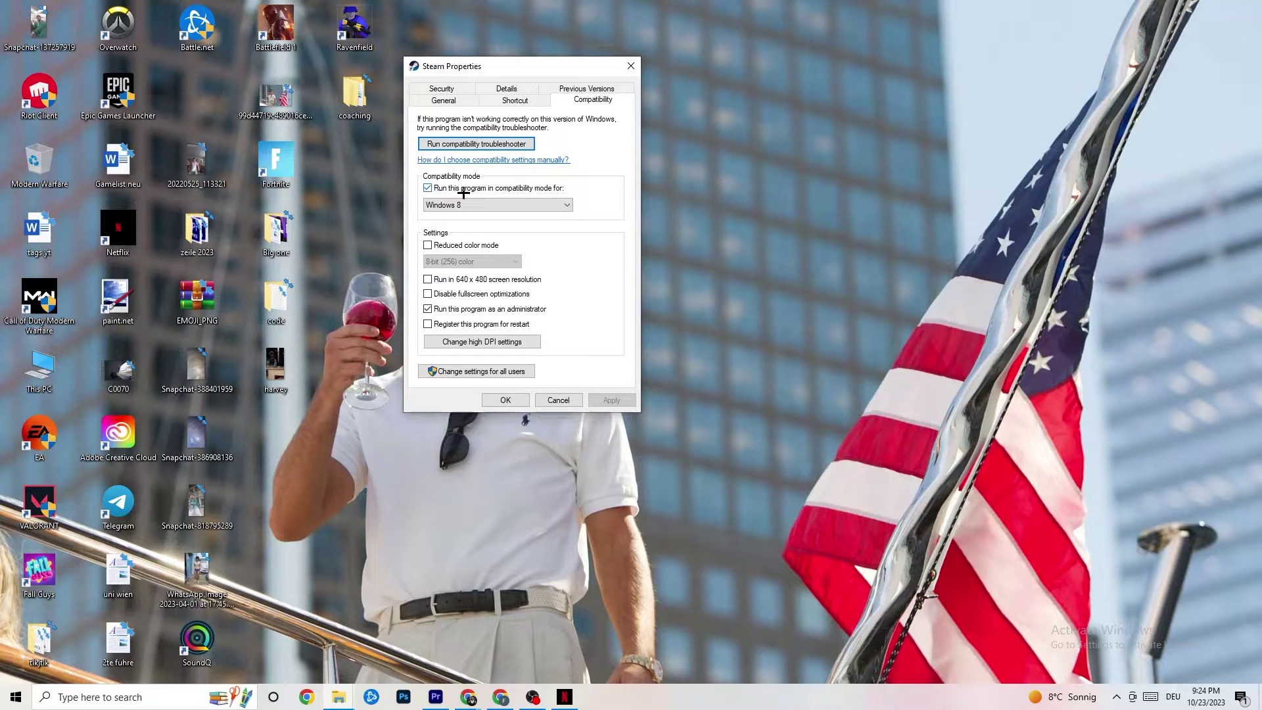
left_click(541, 204)
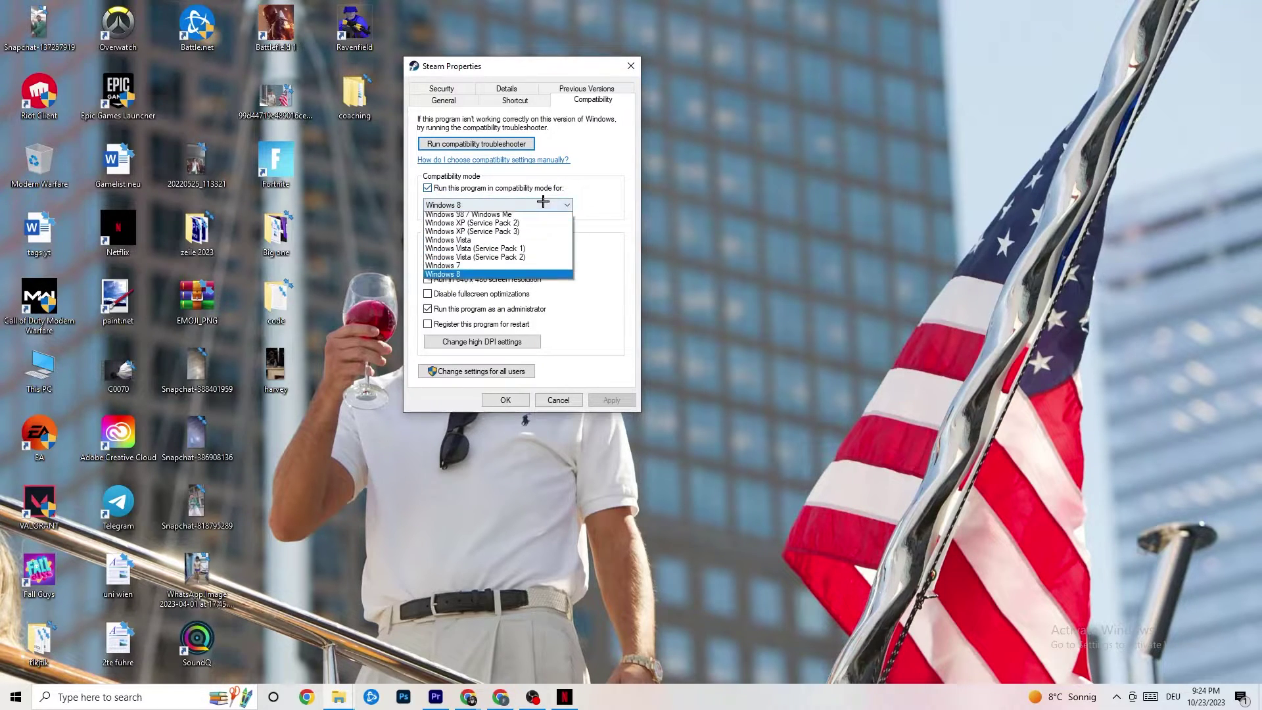
left_click(574, 187)
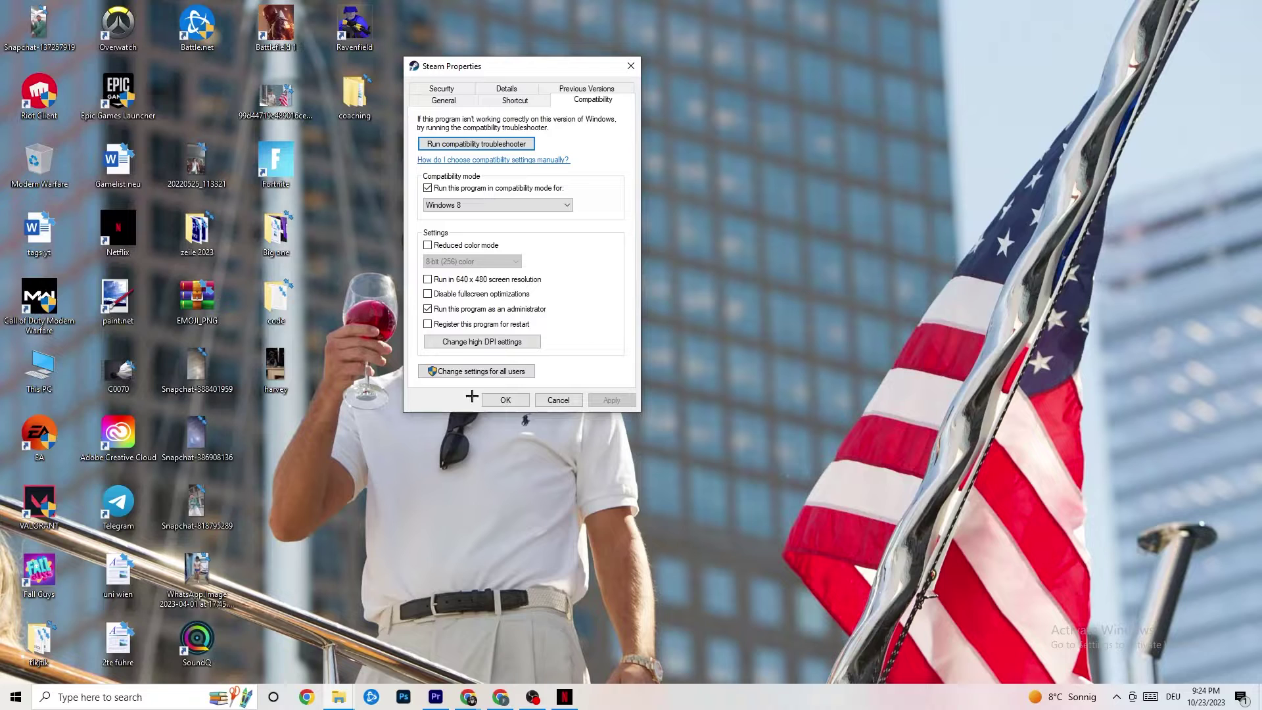
left_click(507, 399)
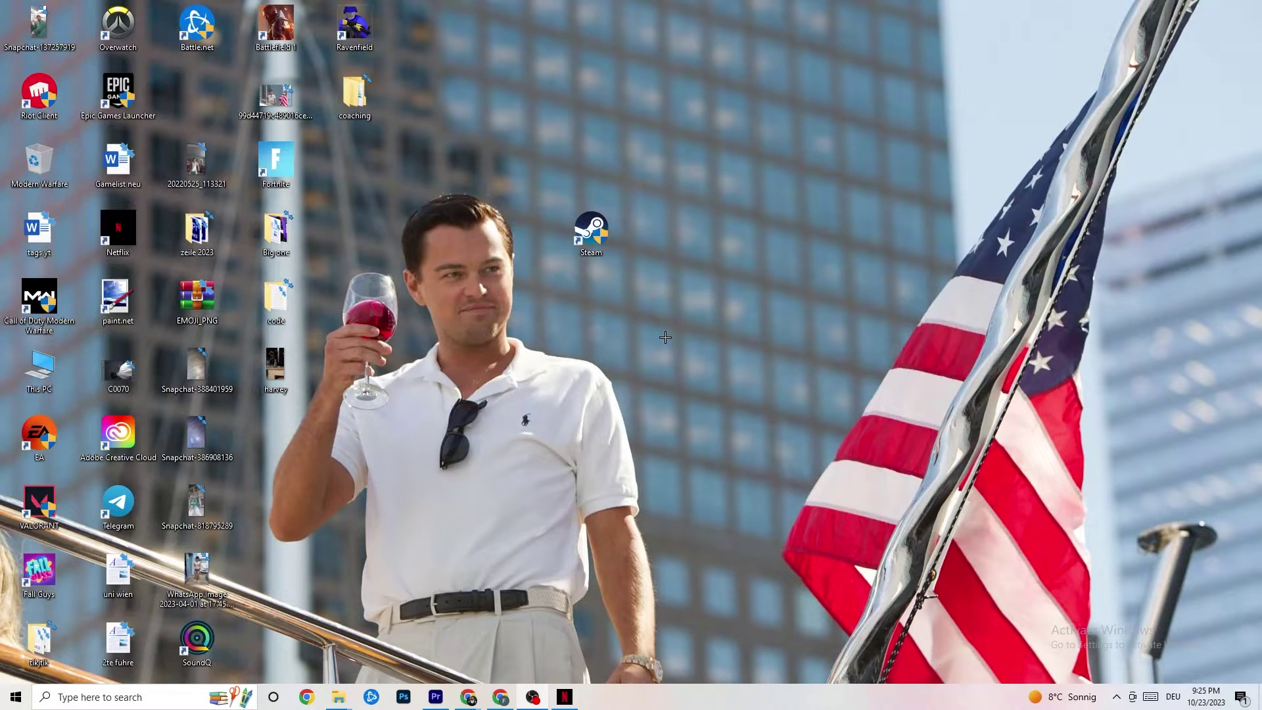
right_click(608, 247)
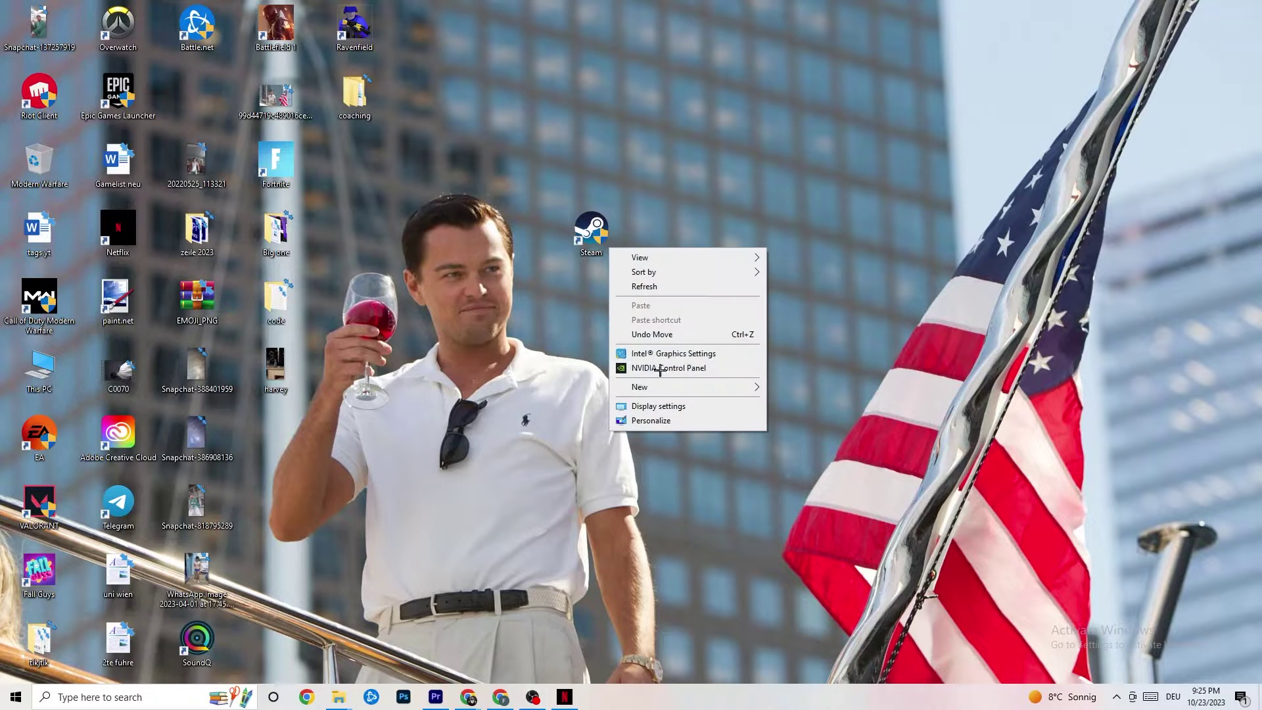
right_click(628, 135)
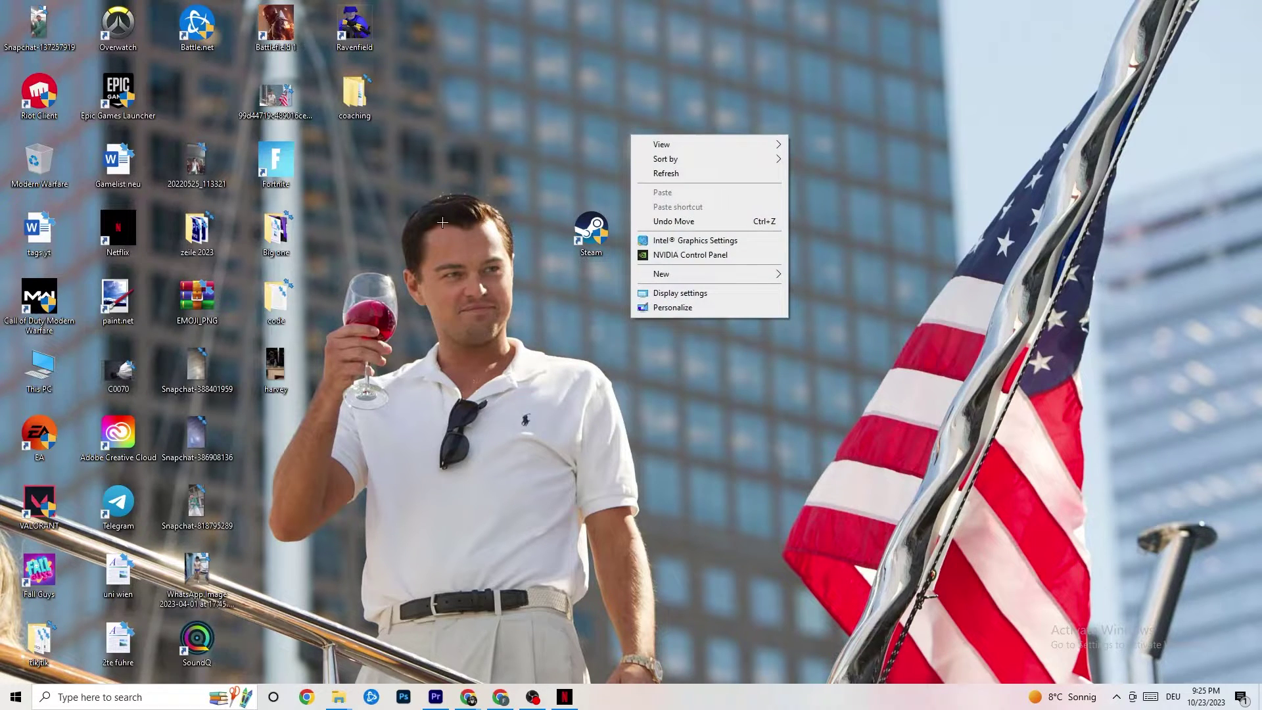
left_click(487, 27)
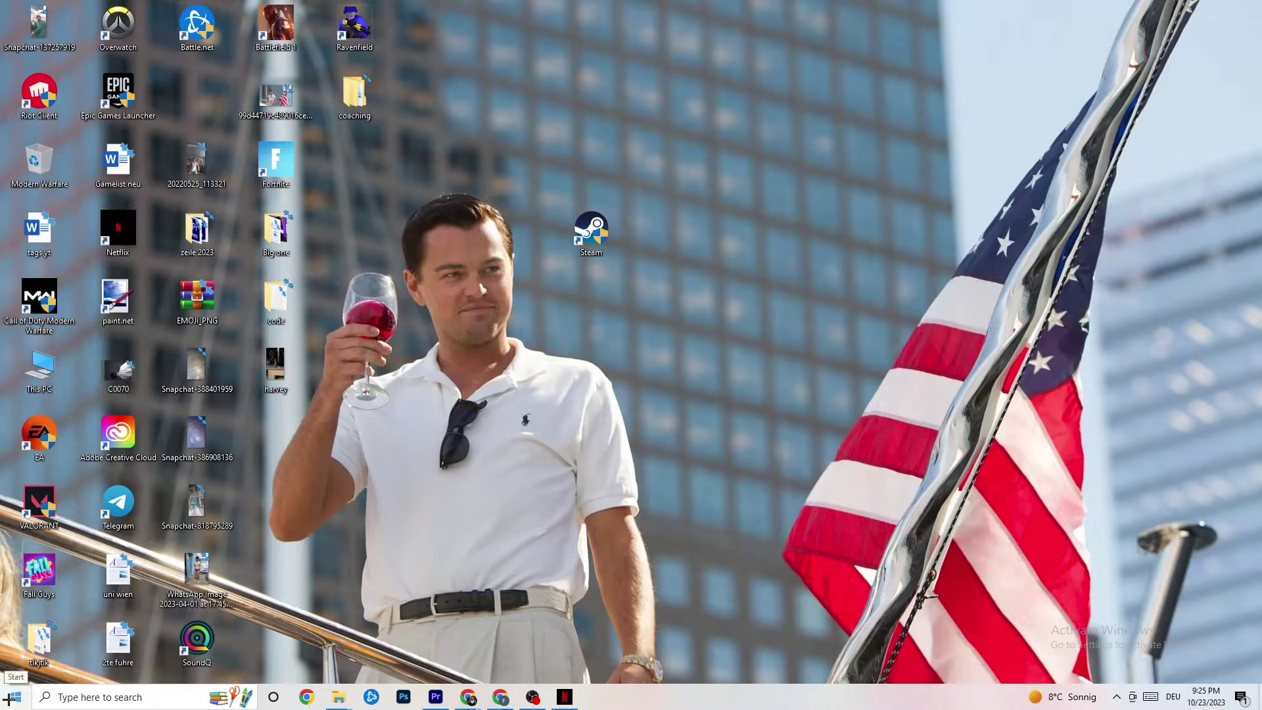
left_click(591, 230)
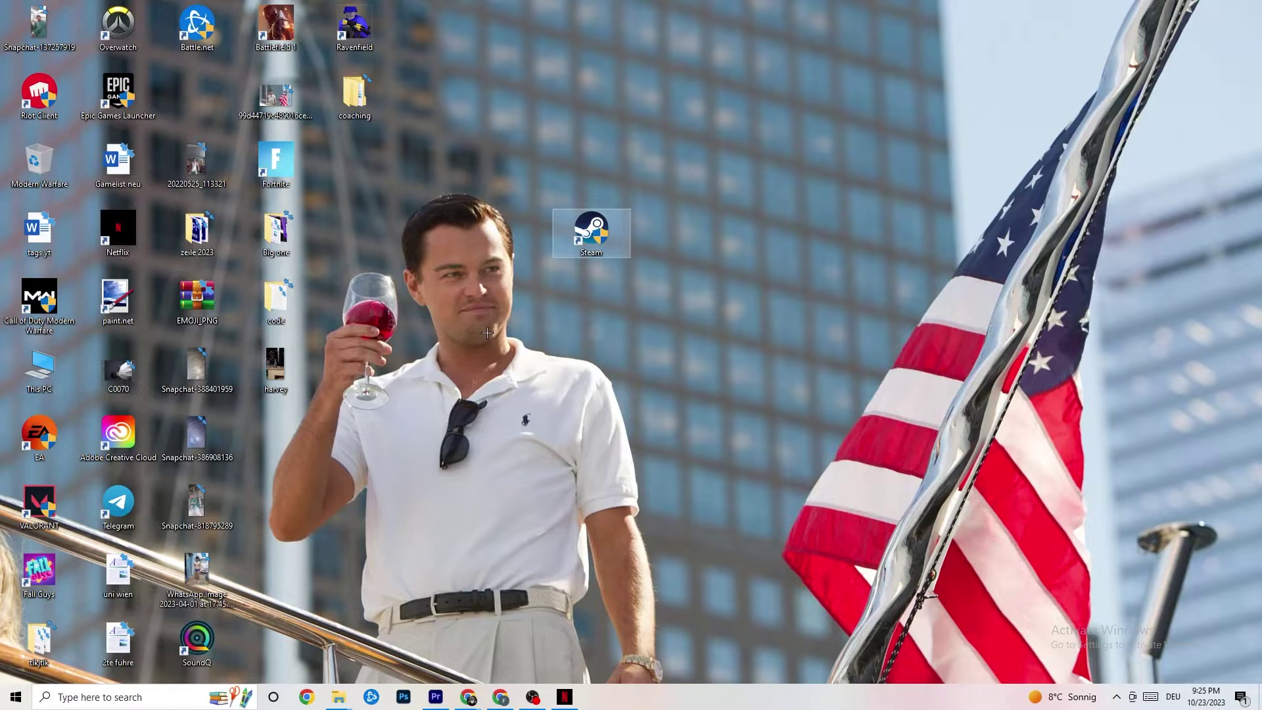
- Open Task Manager and maximize its window
right_click(700, 706)
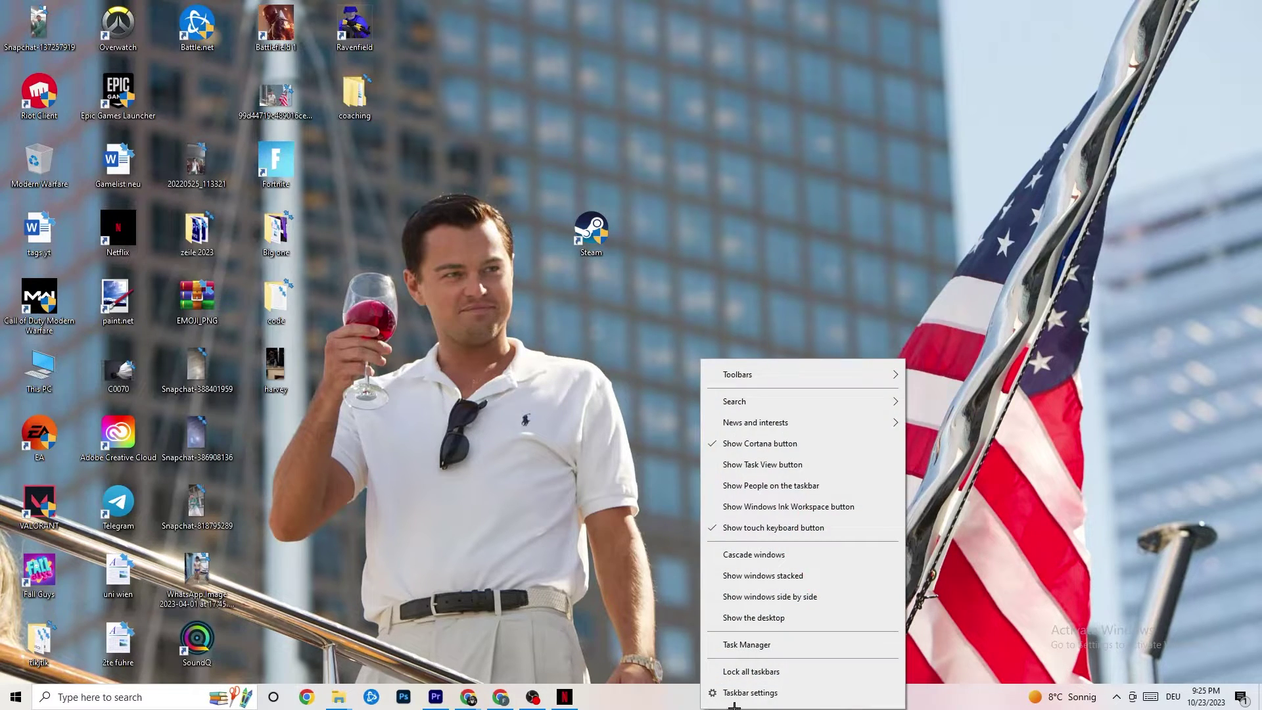
left_click(806, 645)
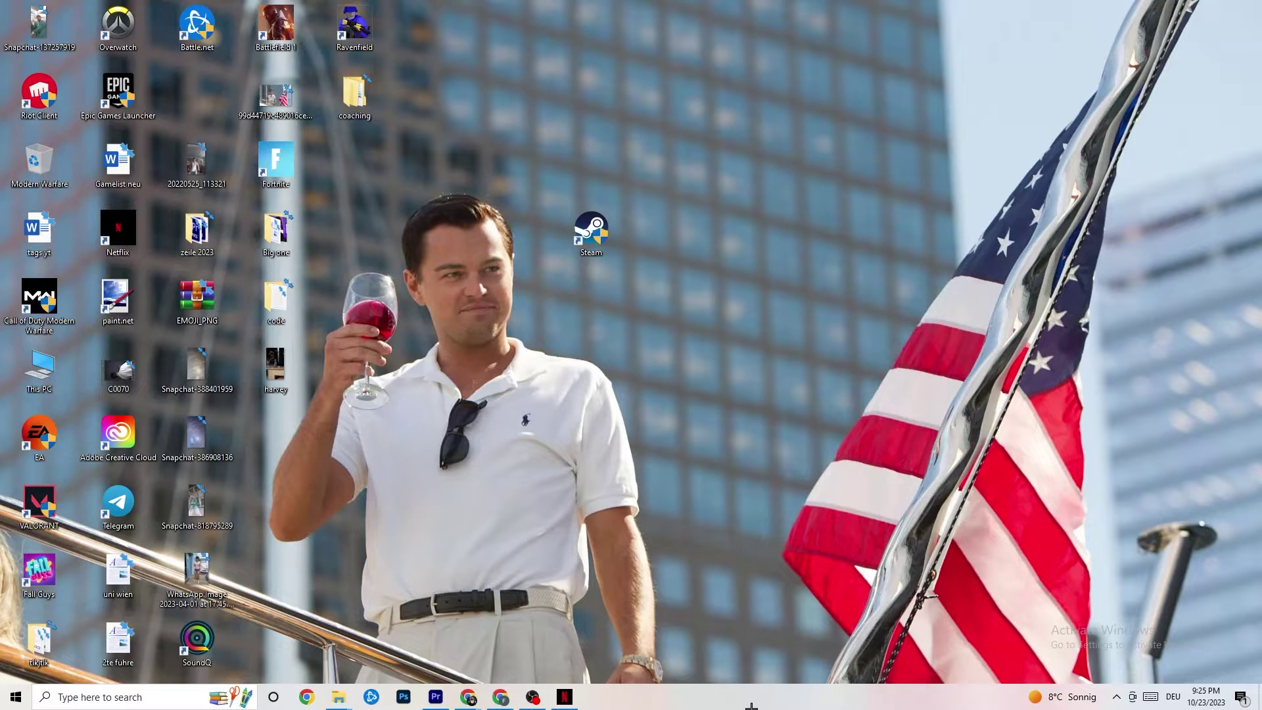
double_click(728, 36)
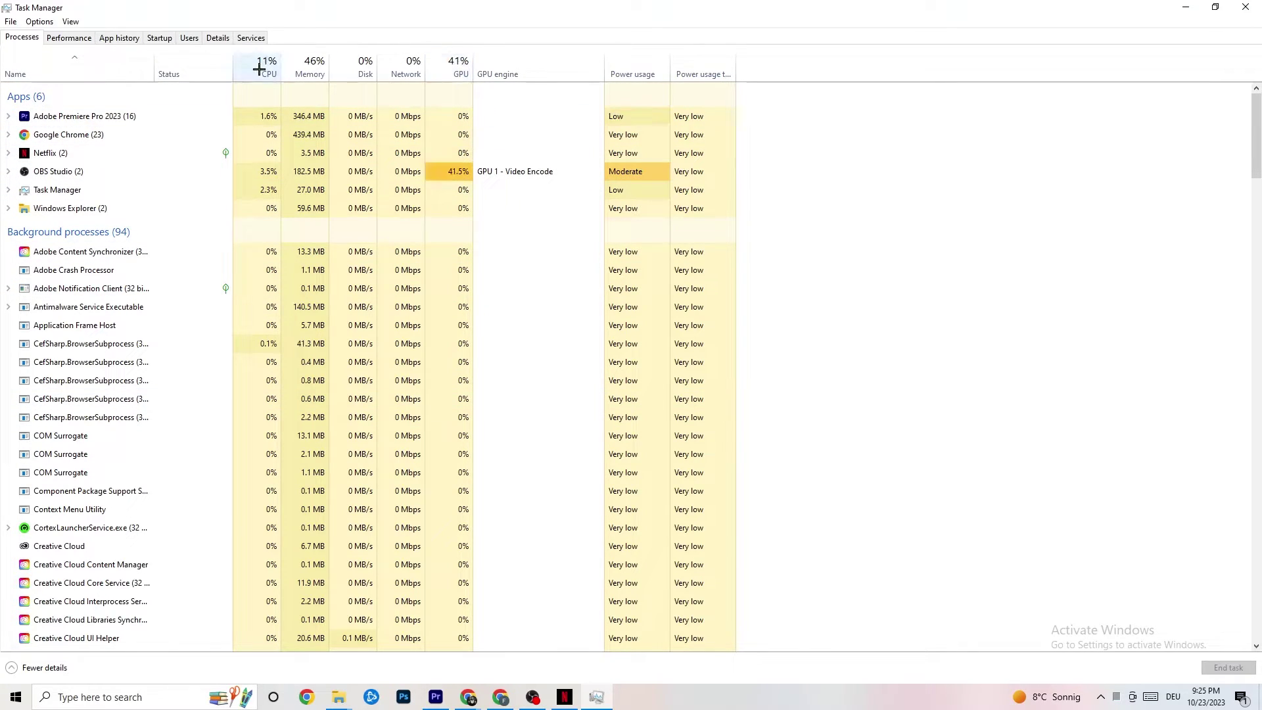
- Review the available actions for the Windows Explorer process and for the Pivot Software Support startup entry
right_click(83, 208)
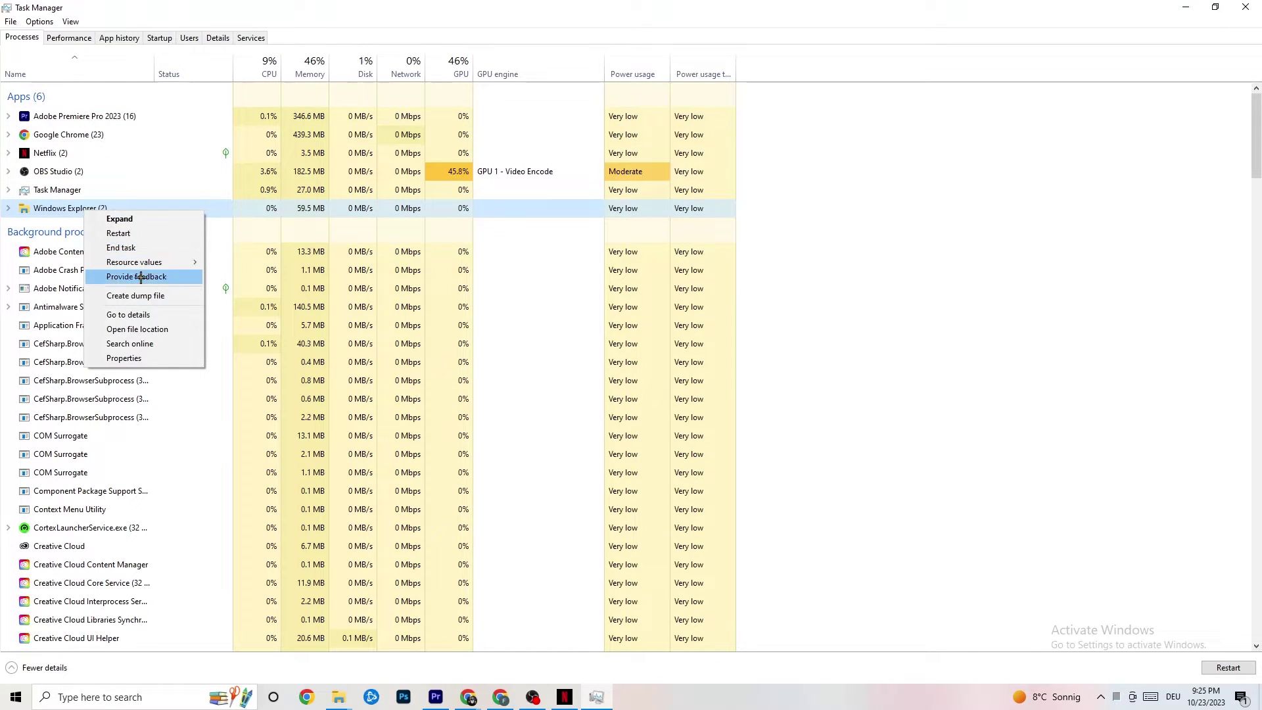
left_click(923, 194)
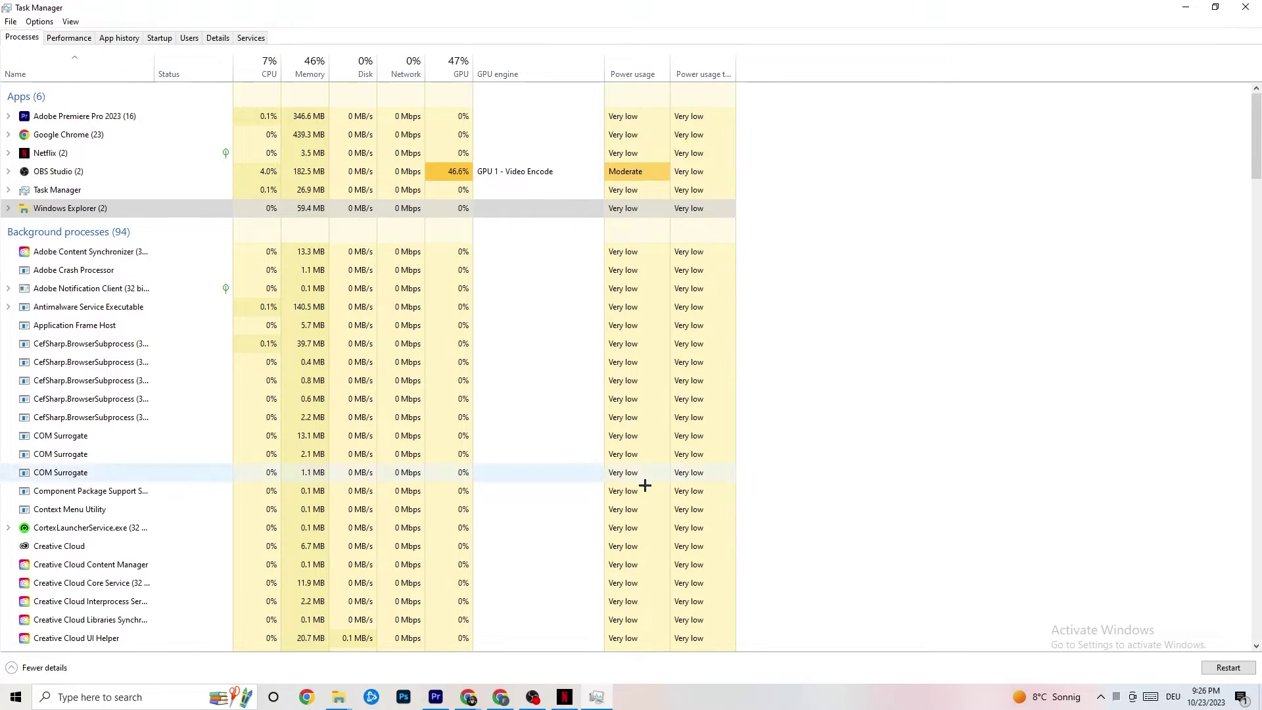
left_click(159, 38)
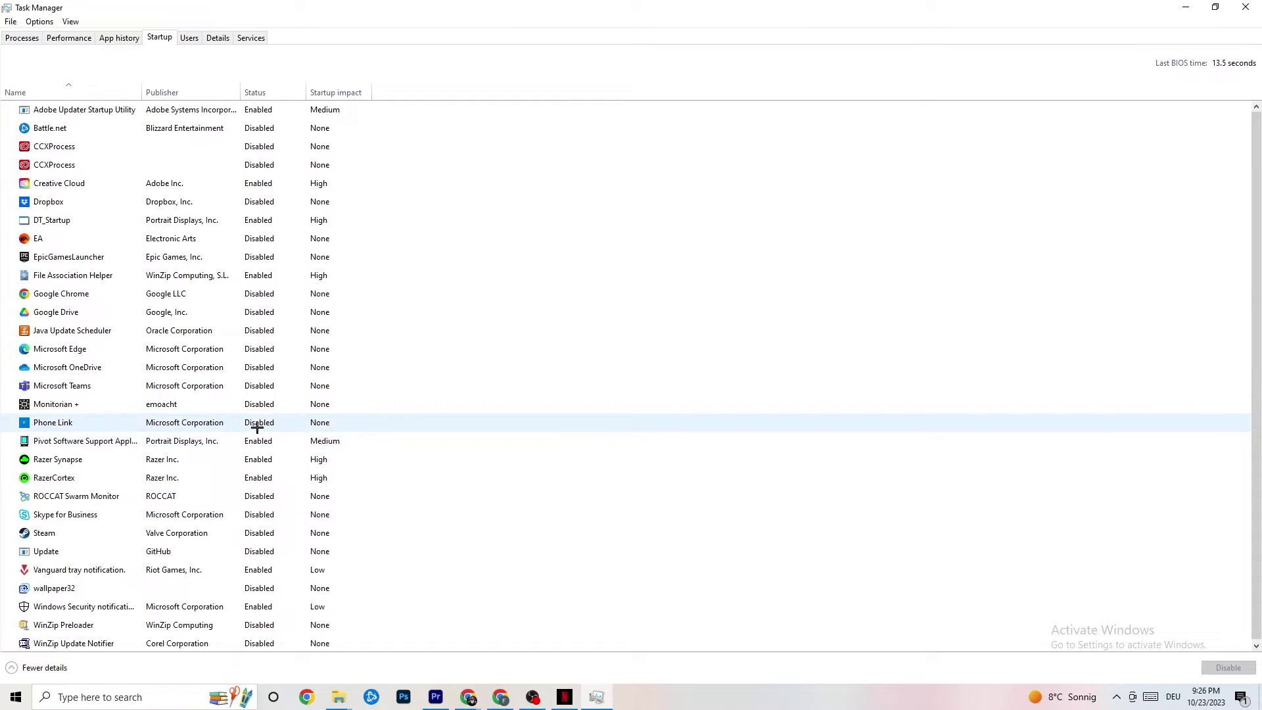
right_click(255, 441)
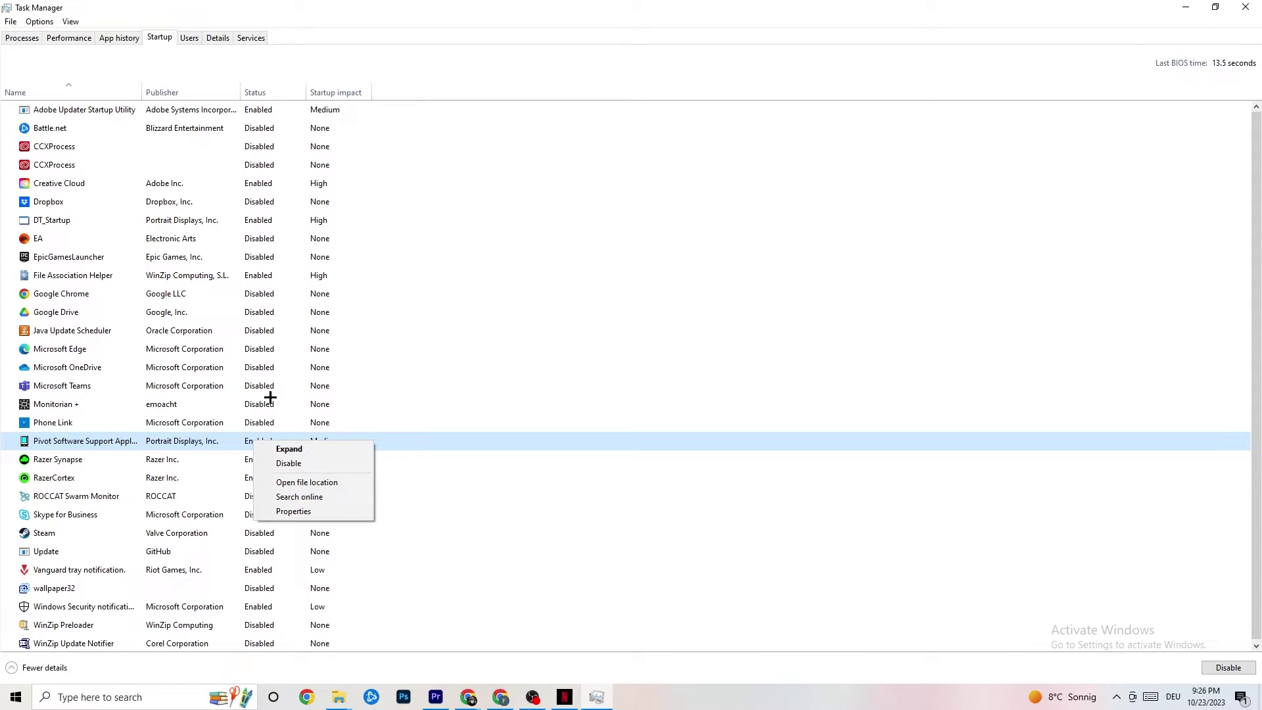
- Review the priority levels available for the Adobe Premiere Pro process in the process details, and close Task Manager
left_click(217, 38)
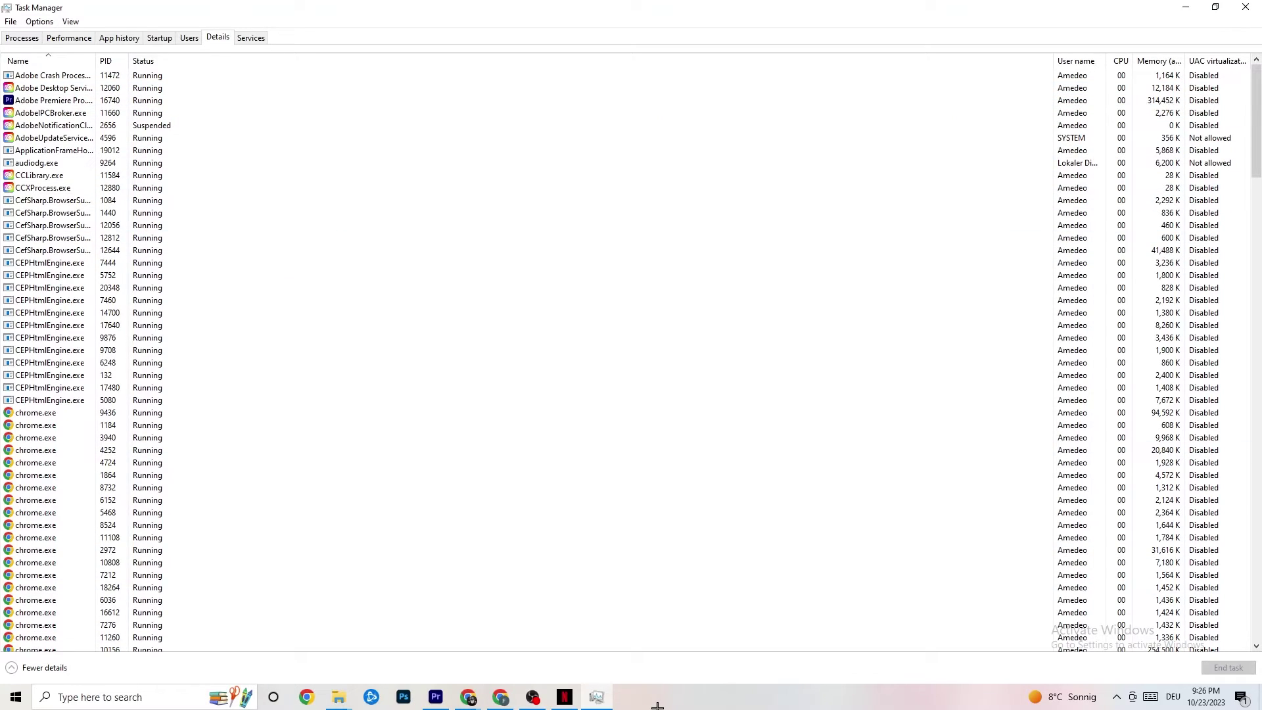
right_click(55, 105)
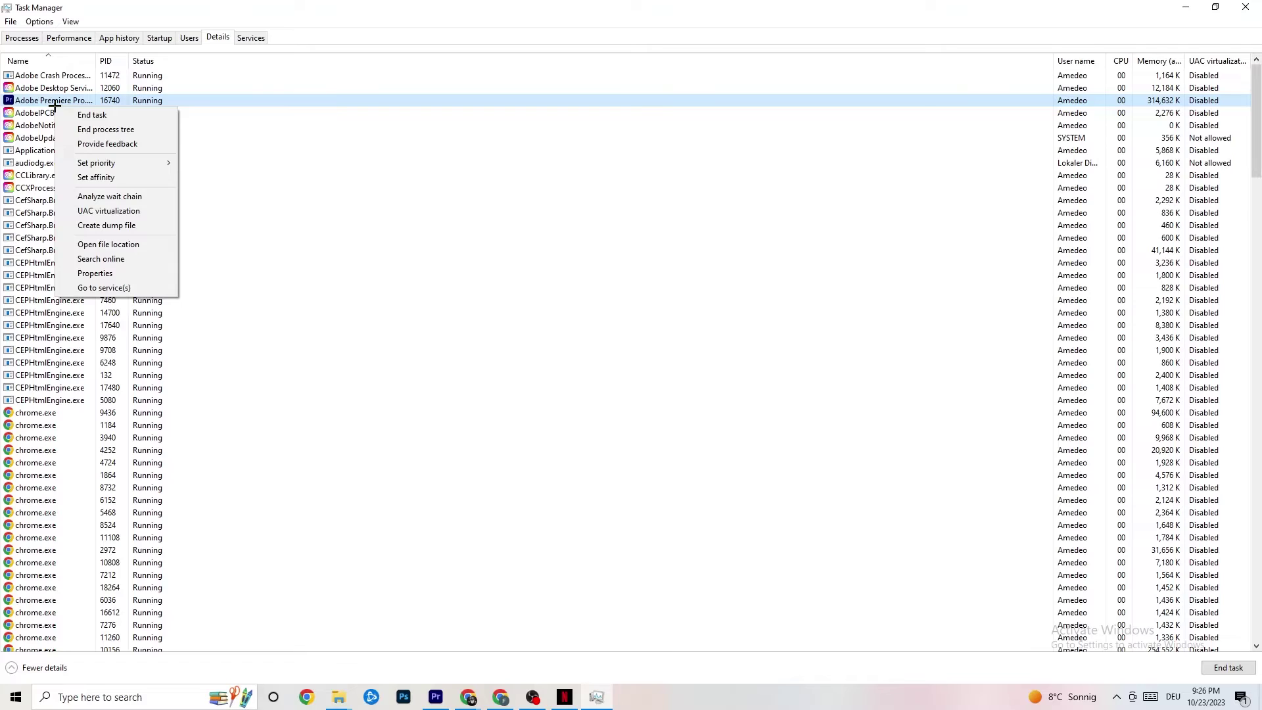
mouse_move(111, 161)
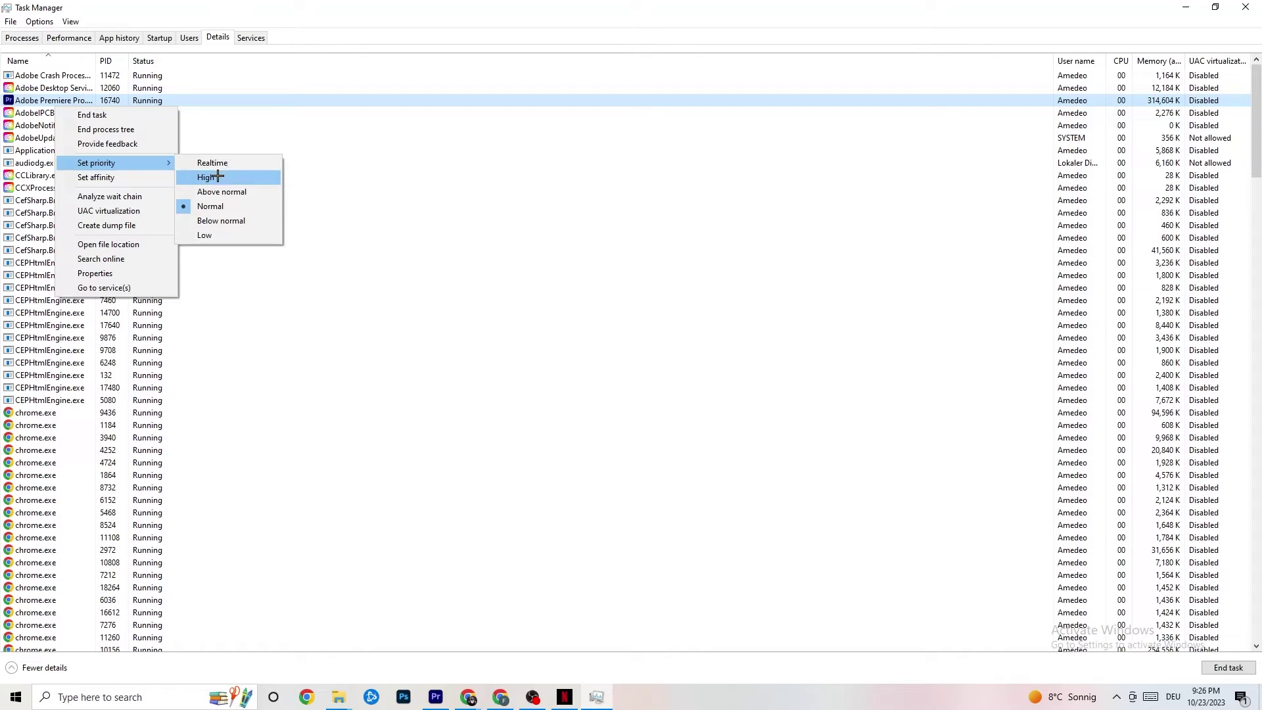
left_click(380, 123)
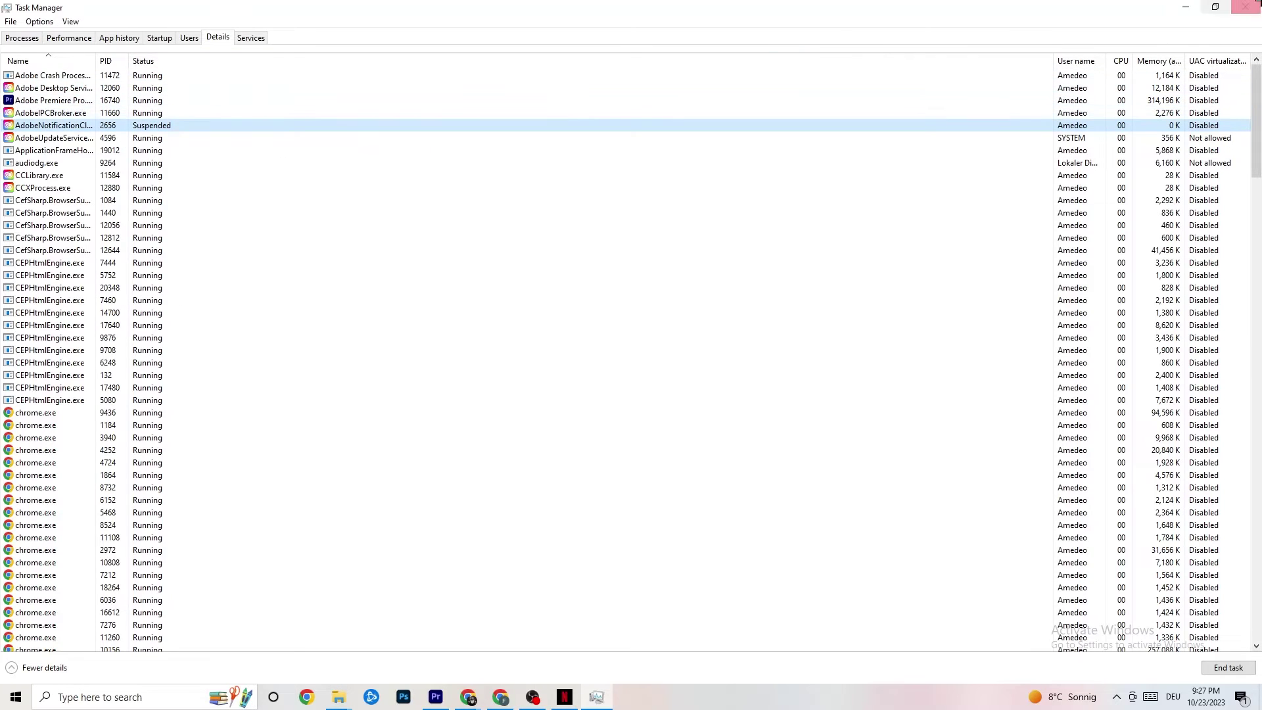
left_click(1245, 7)
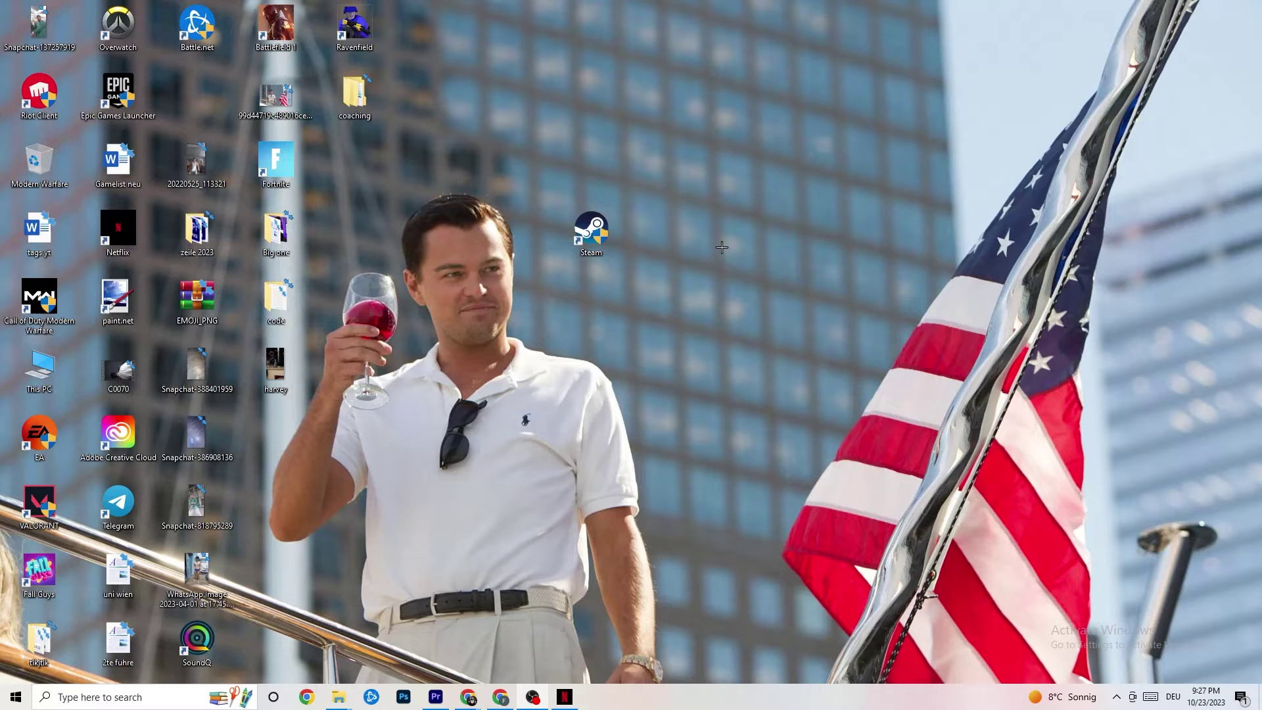
- Open NVIDIA Control Panel, review the image preview settings and the display resolution and refresh rate, and minimize the window
right_click(707, 125)
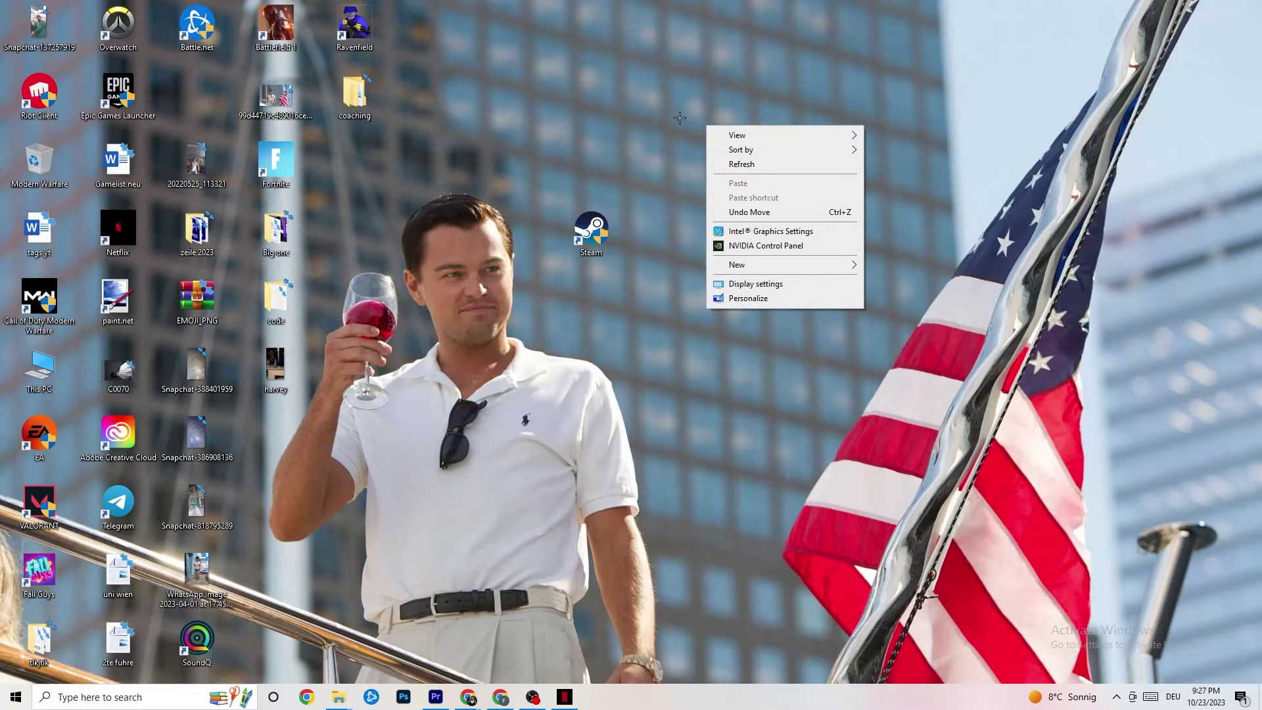
left_click(747, 247)
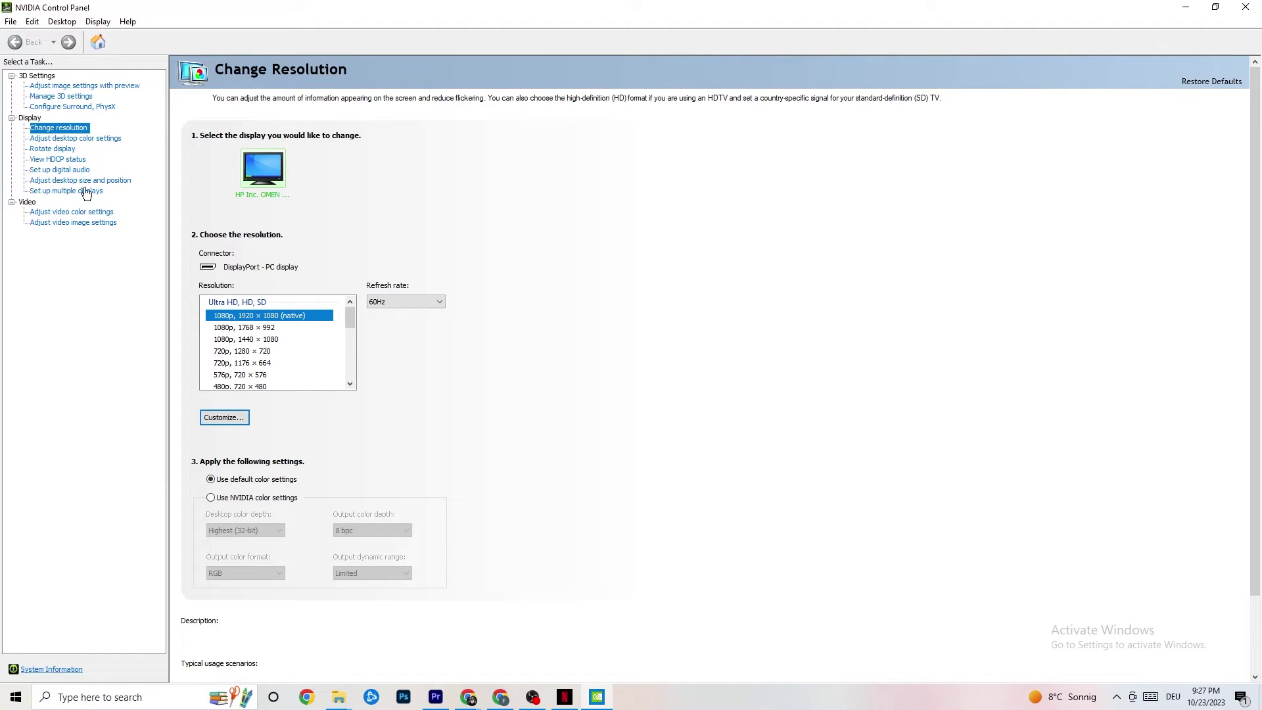
left_click(70, 86)
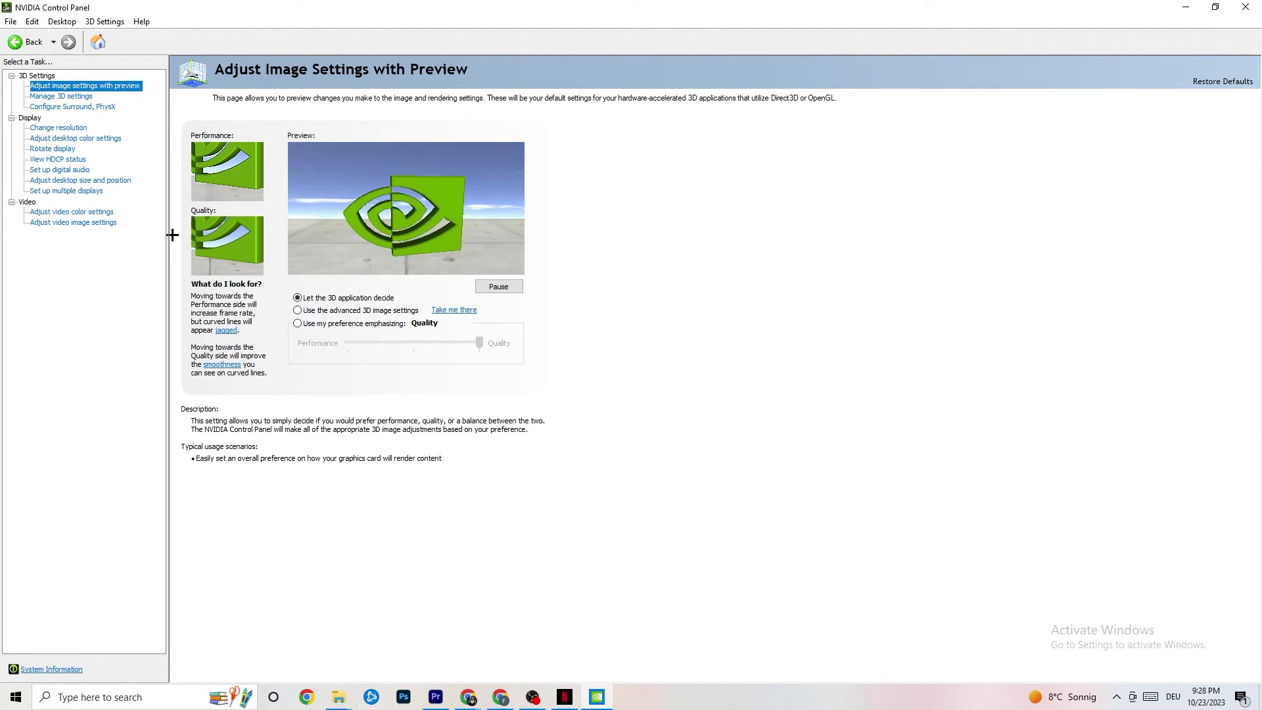
left_click(47, 130)
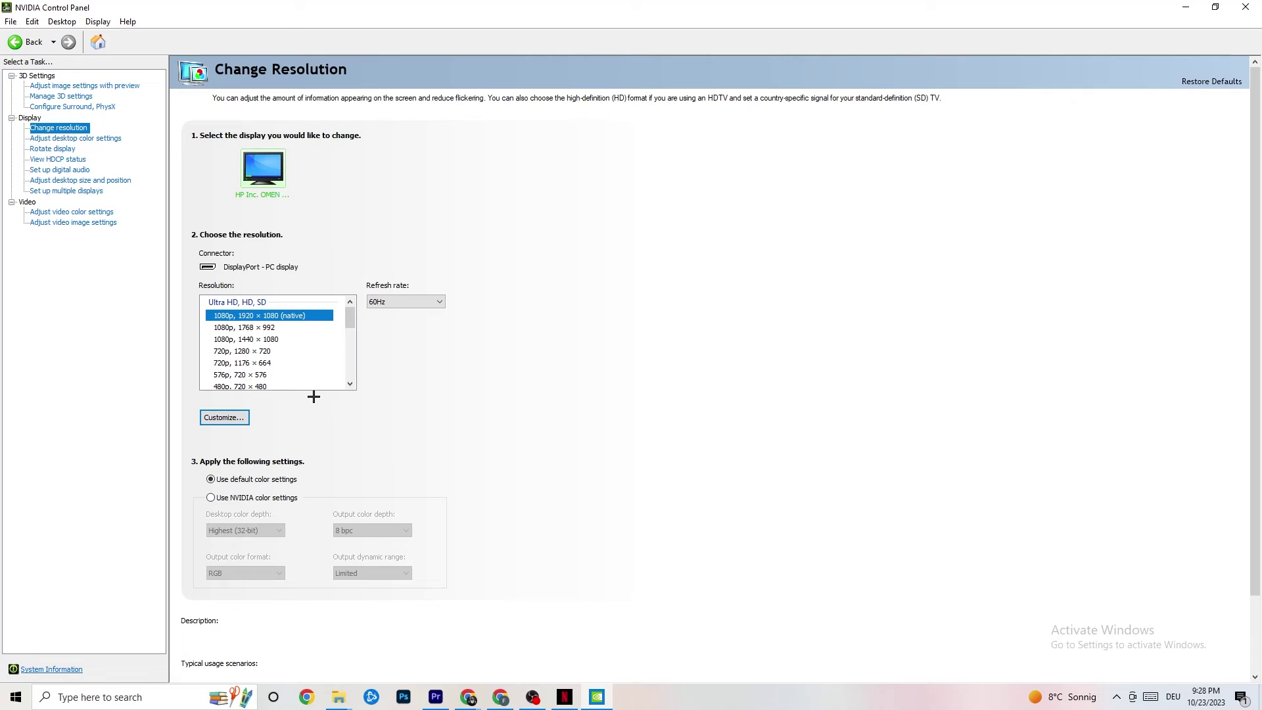
mouse_move(290, 322)
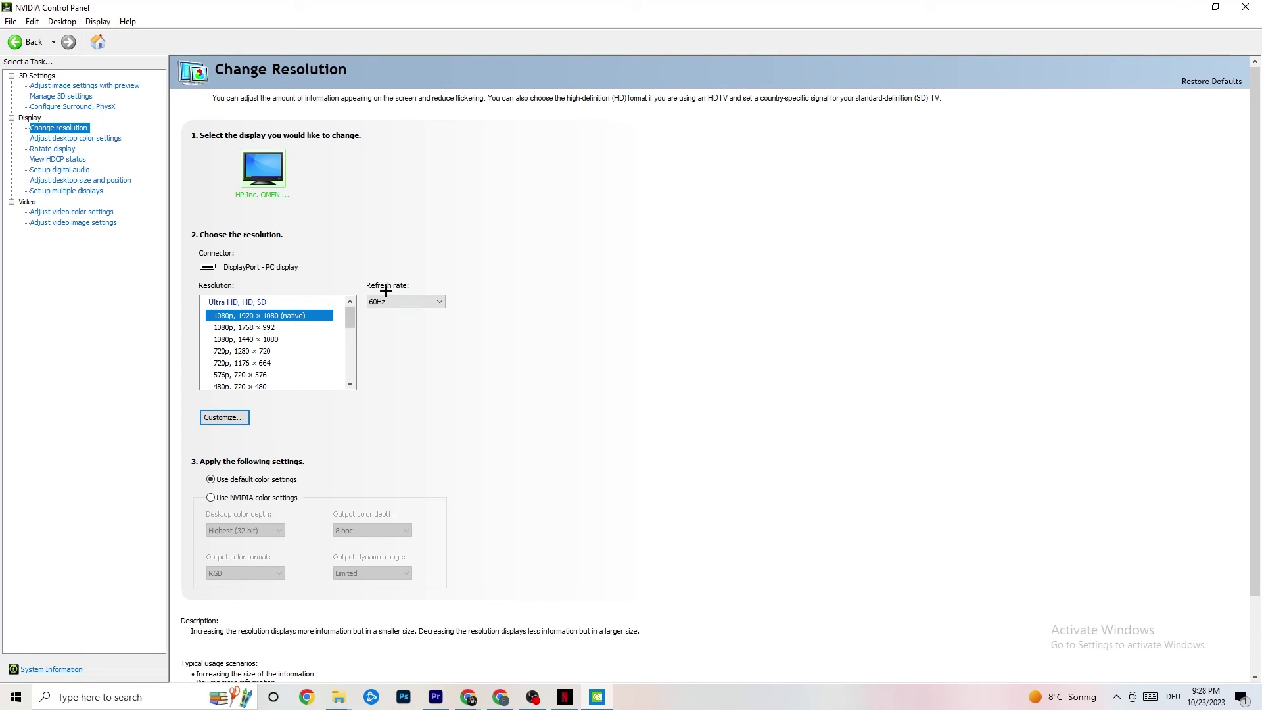
left_click(1185, 6)
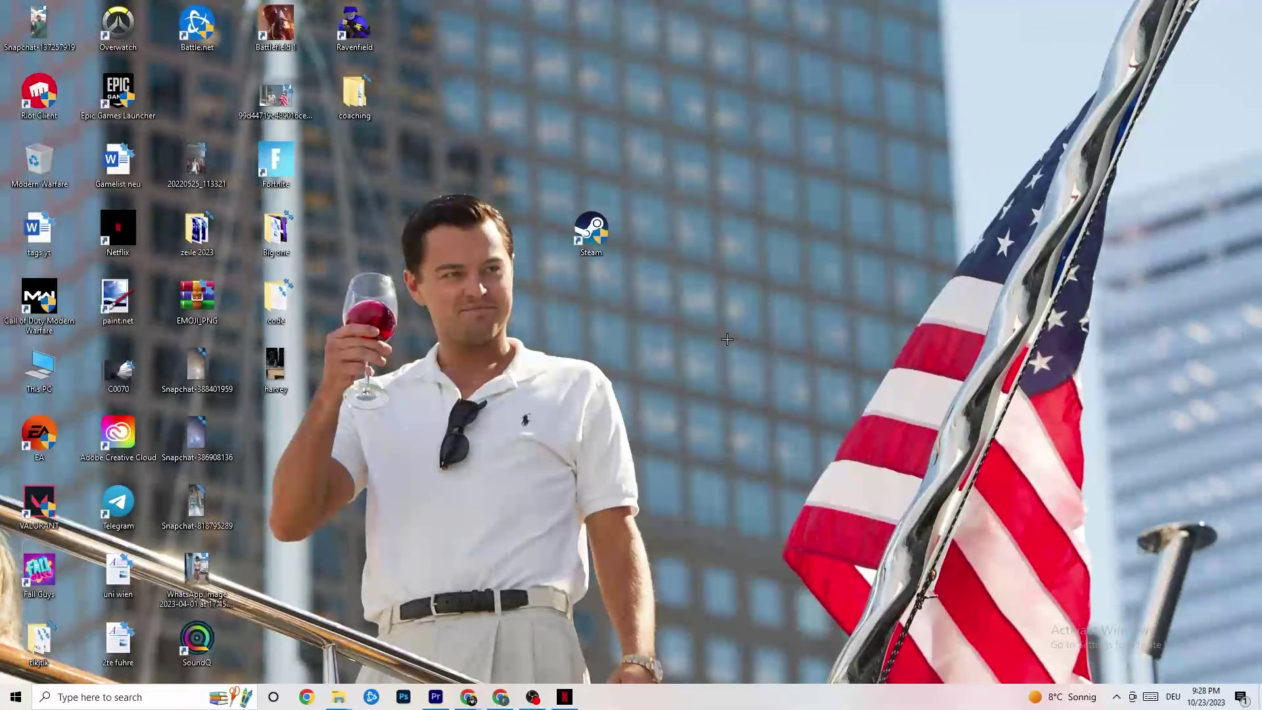